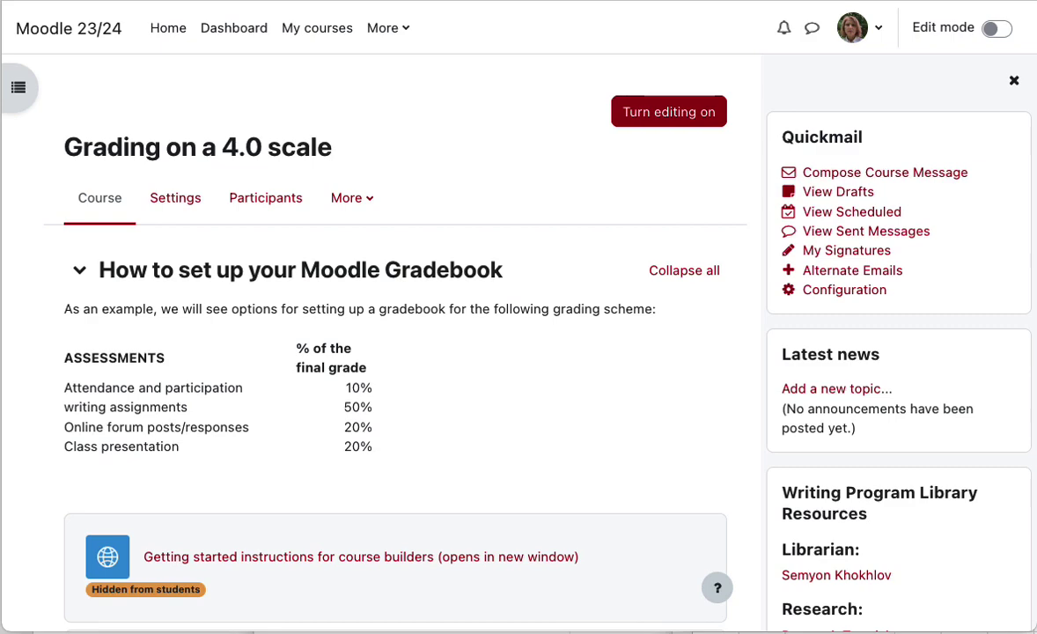
Step: Bring the misc.grades4.0 Grades workbook into view and examine the grade1 column, cells D1:D7
drag(1035, 4, 81, 19)
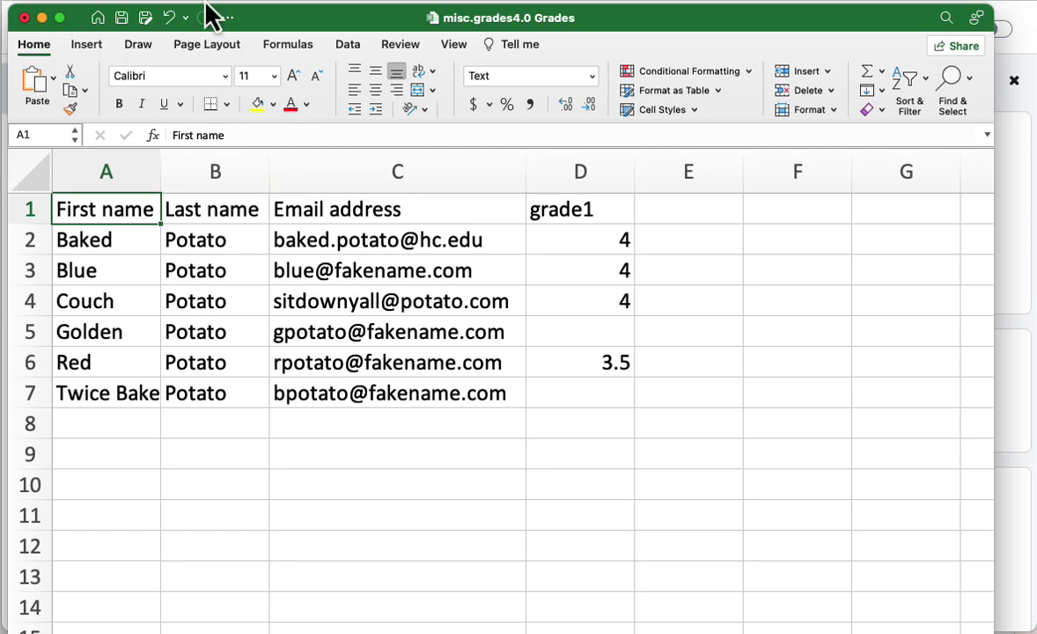
drag(574, 209, 578, 394)
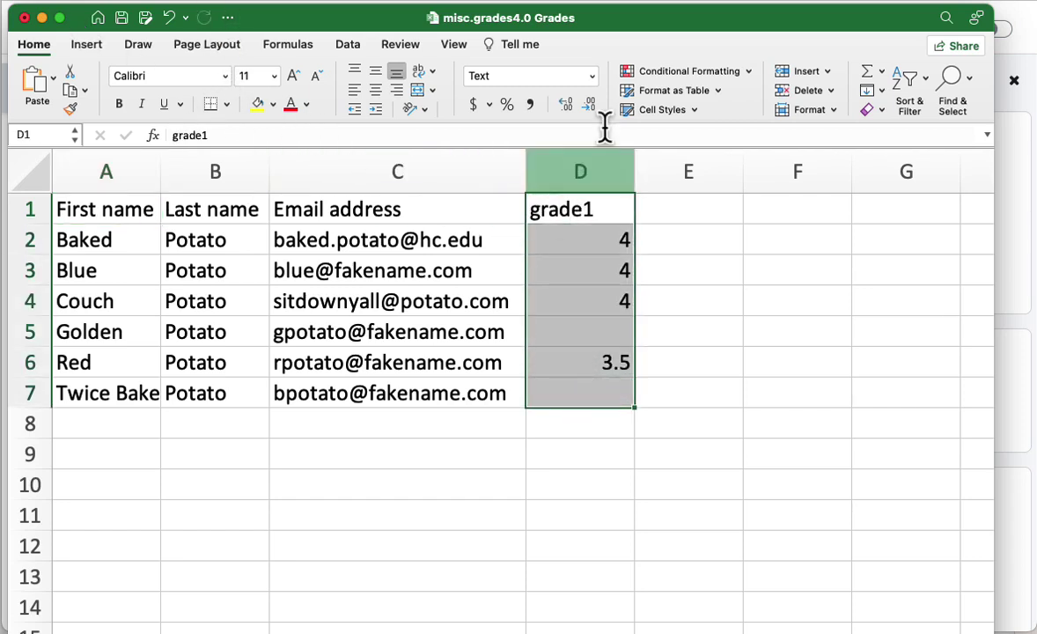
drag(478, 27, 1035, 129)
Step: Return to the Moodle course and open its grader report
scroll(665, 308, down, 1)
click(665, 308)
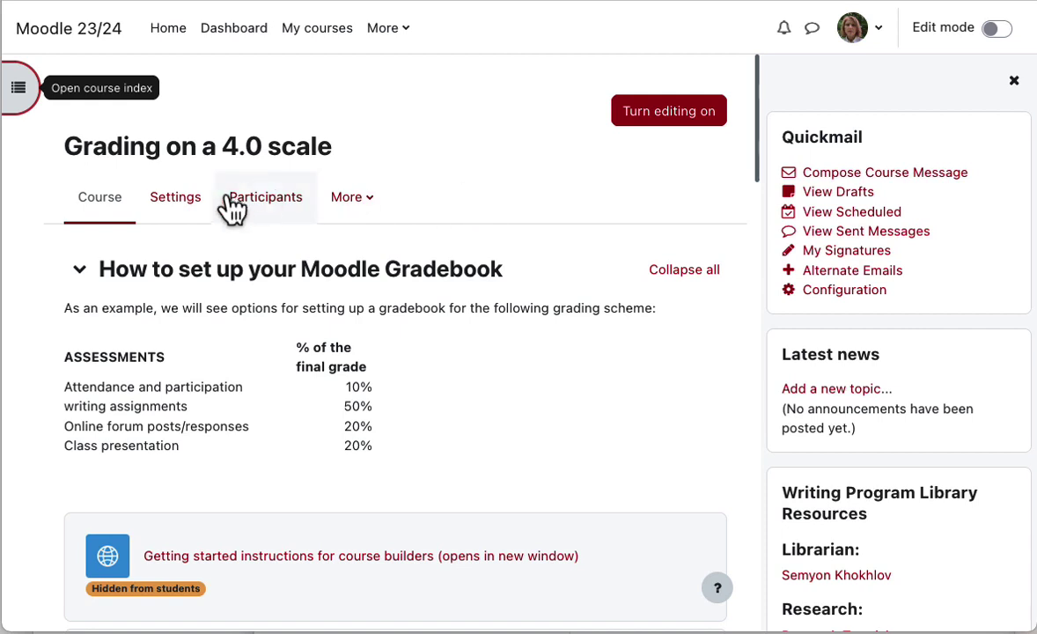
click(128, 218)
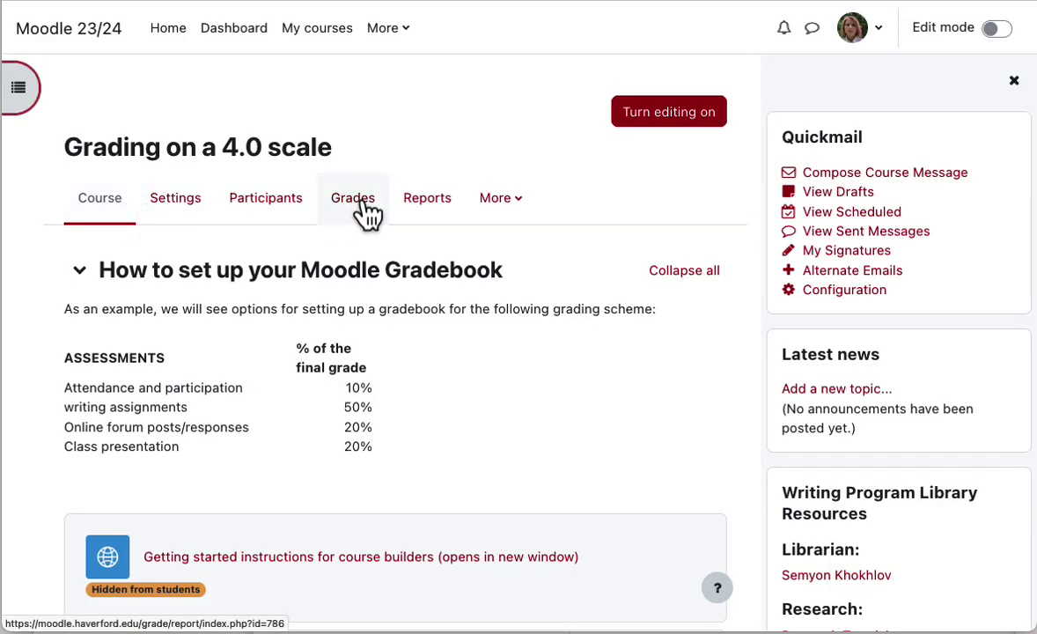
click(368, 213)
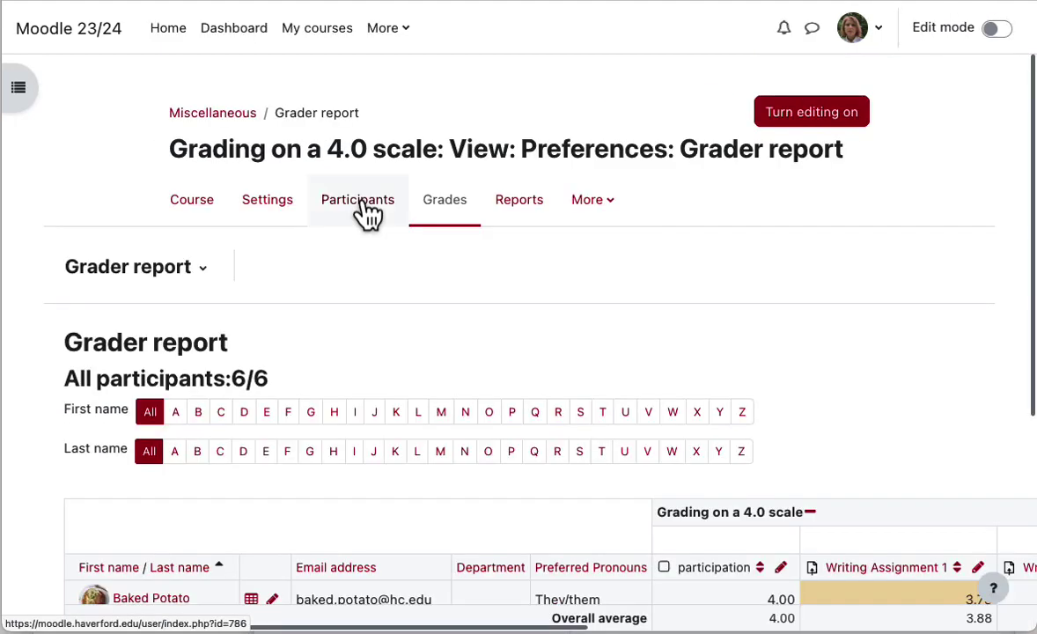
Step: Look through the gradebook's available pages and compare the grader report's student rows with the misc.grades4.0 Grades workbook
click(204, 280)
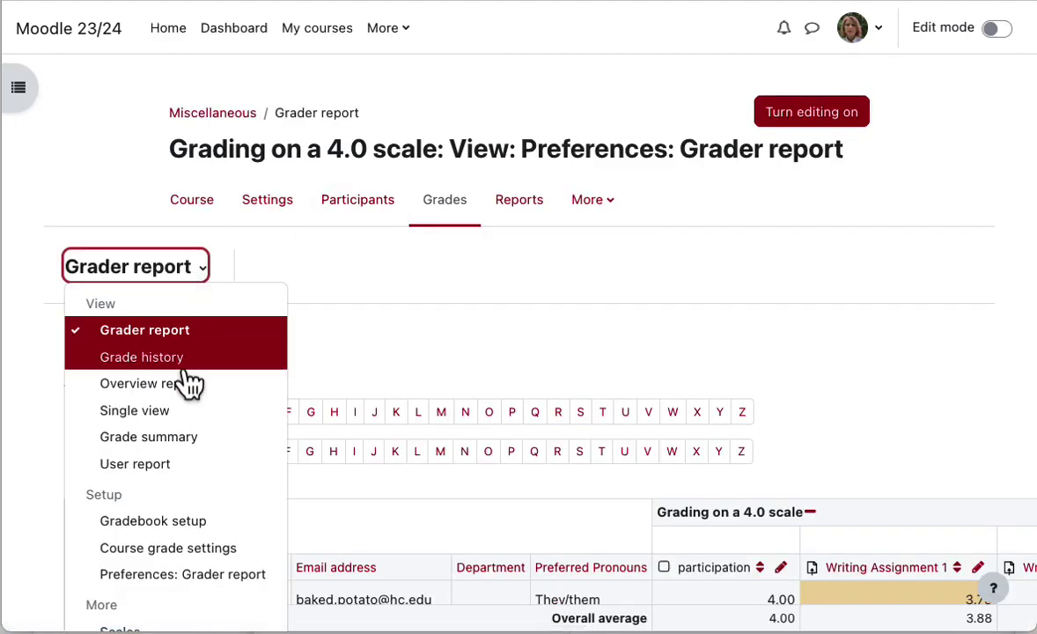
scroll(190, 380, down, 5)
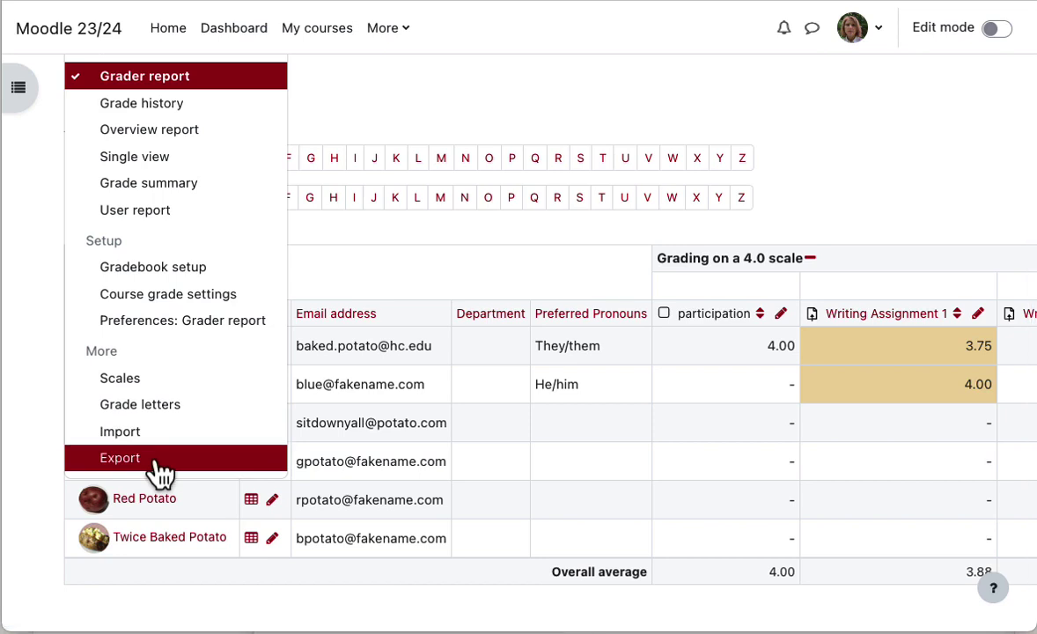
click(387, 267)
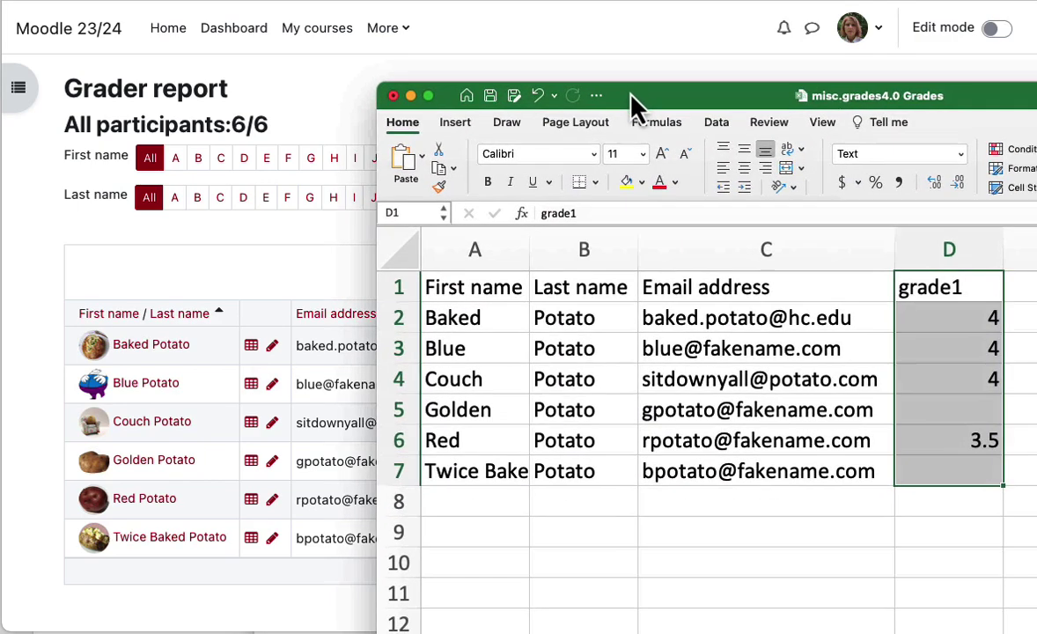
drag(631, 103, 616, 105)
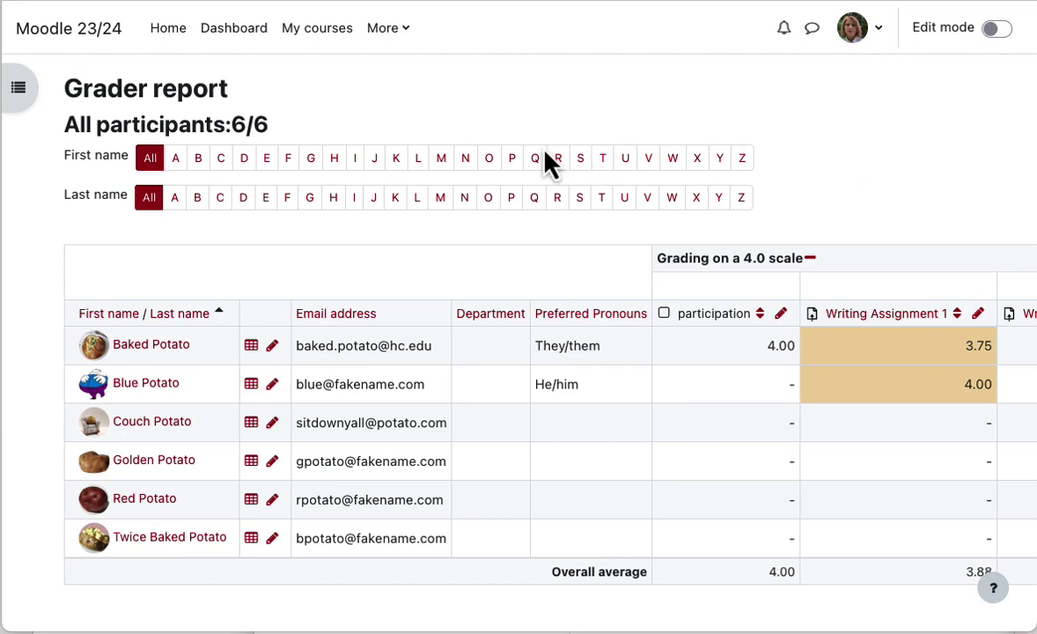
scroll(543, 216, right, 1)
scroll(543, 215, up, 1)
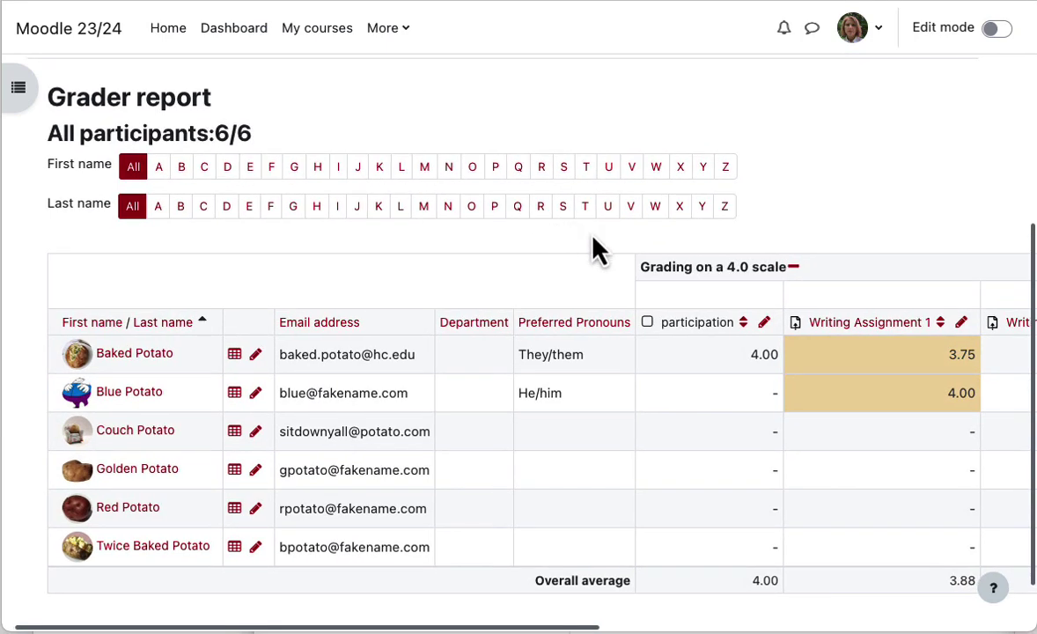
scroll(159, 233, left, 1)
scroll(163, 237, up, 2)
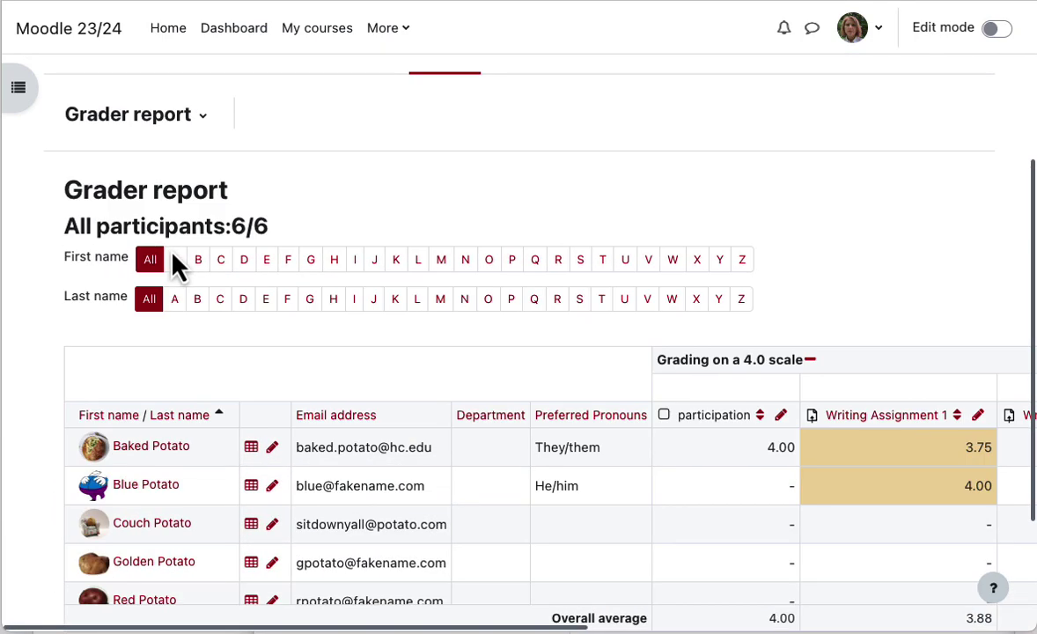
Step: Open the gradebook's Export page and go through the grade items to be included
click(186, 121)
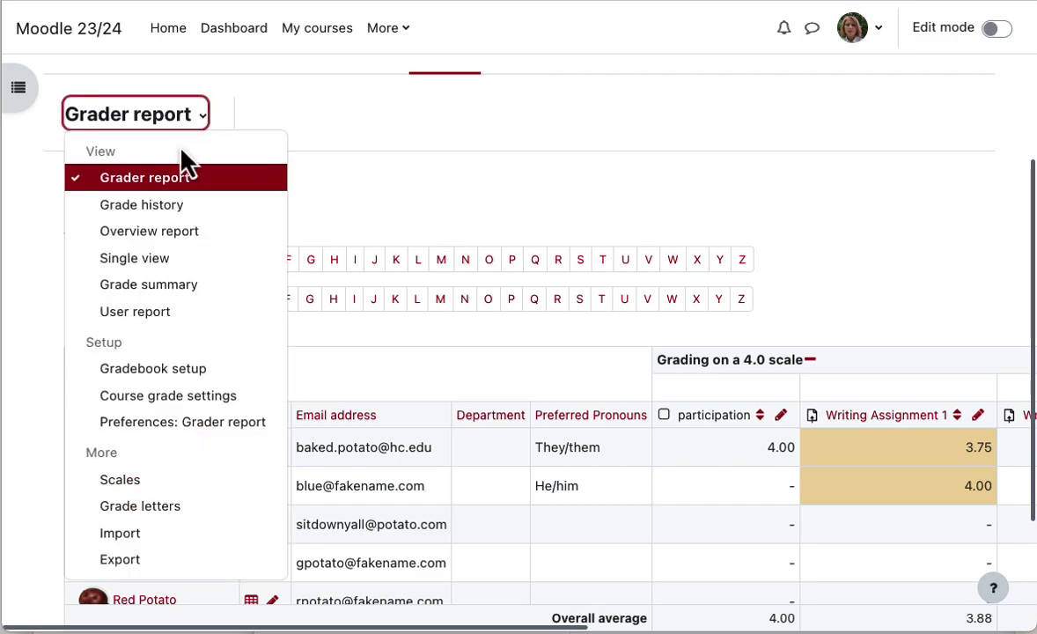
click(172, 560)
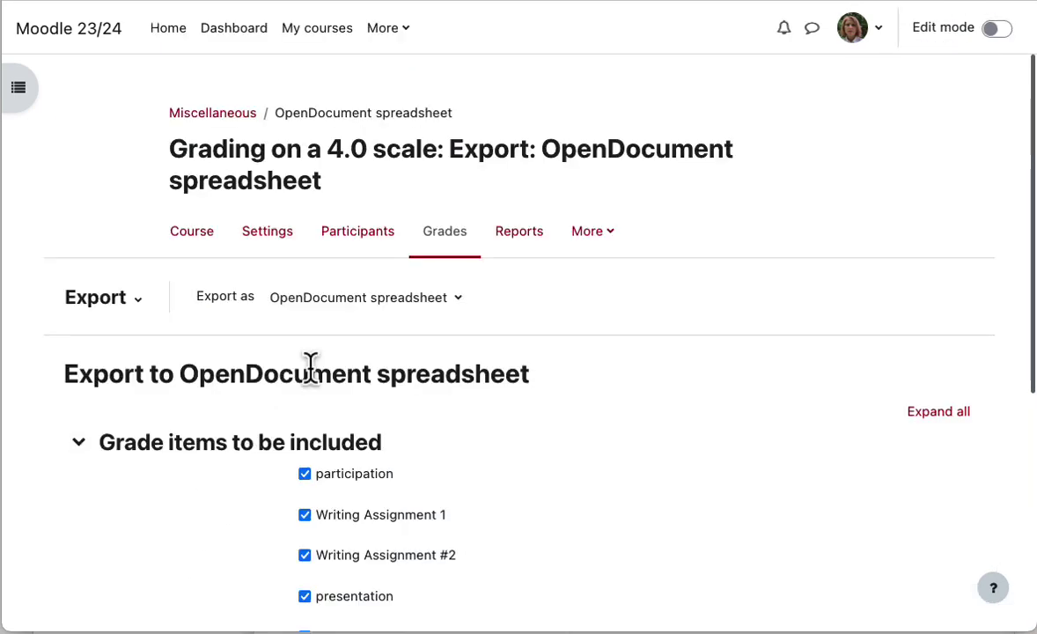
scroll(448, 271, down, 5)
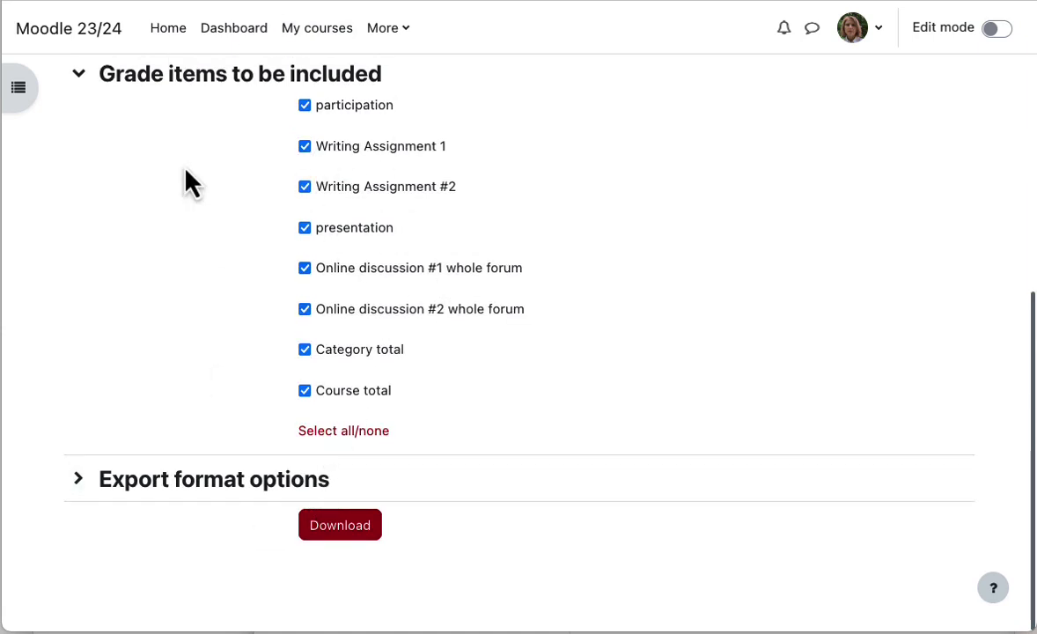
Step: Deselect all grade items for the OpenDocument spreadsheet export
scroll(340, 296, up, 1)
scroll(341, 296, down, 1)
click(352, 434)
scroll(433, 412, up, 2)
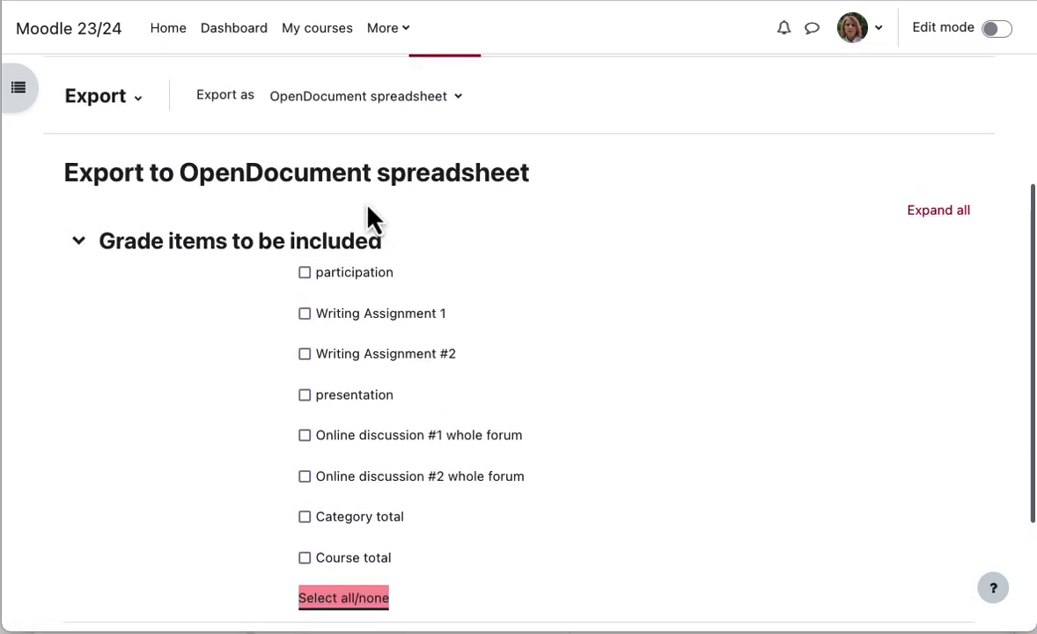
click(357, 188)
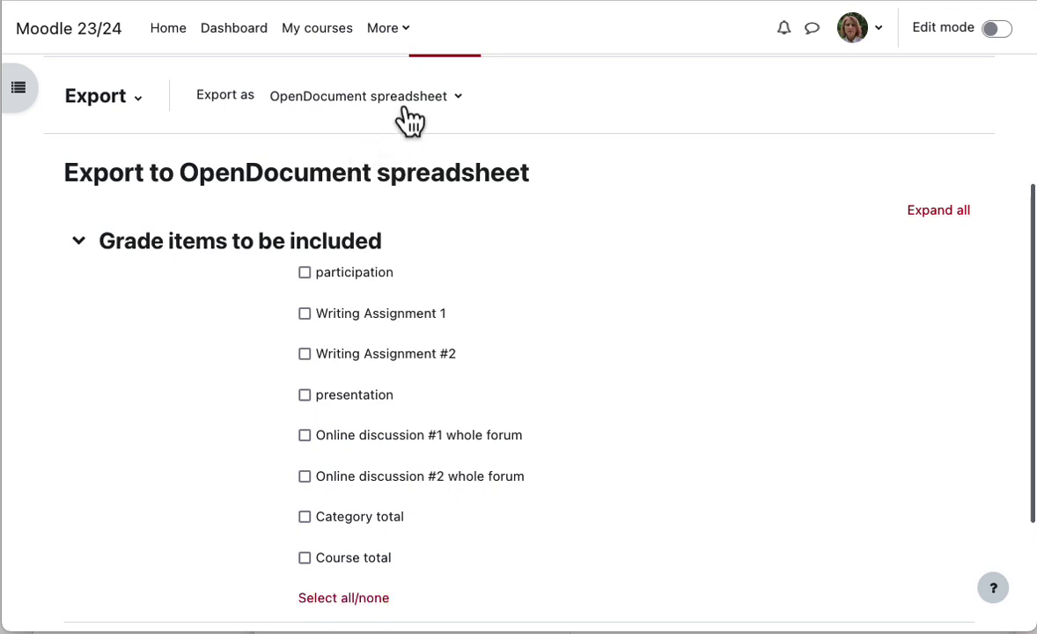
Step: Set the grade export format to Excel spreadsheet
click(467, 104)
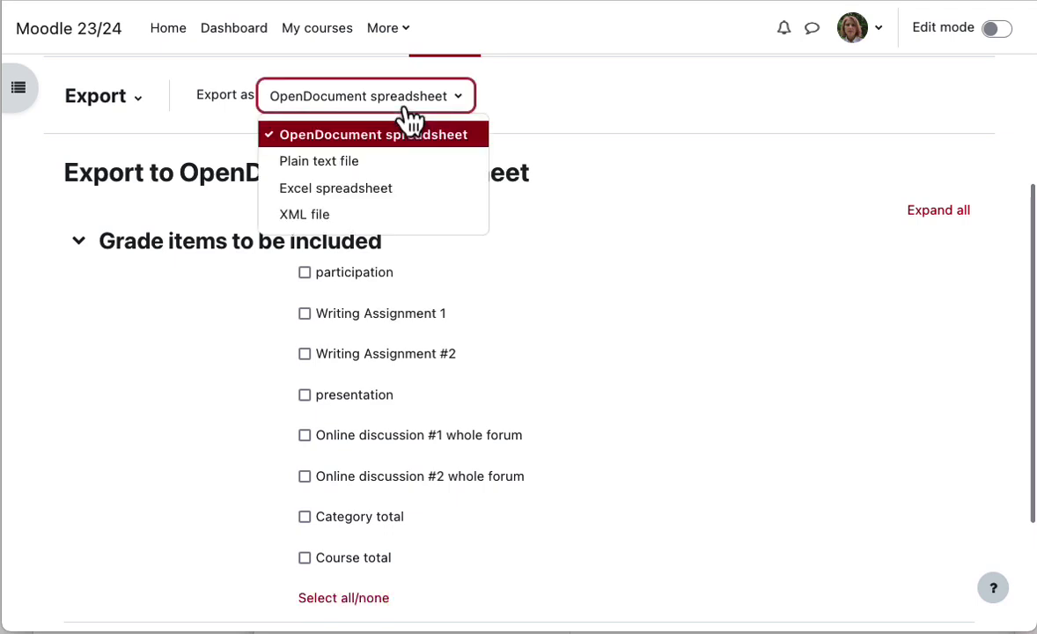
click(343, 191)
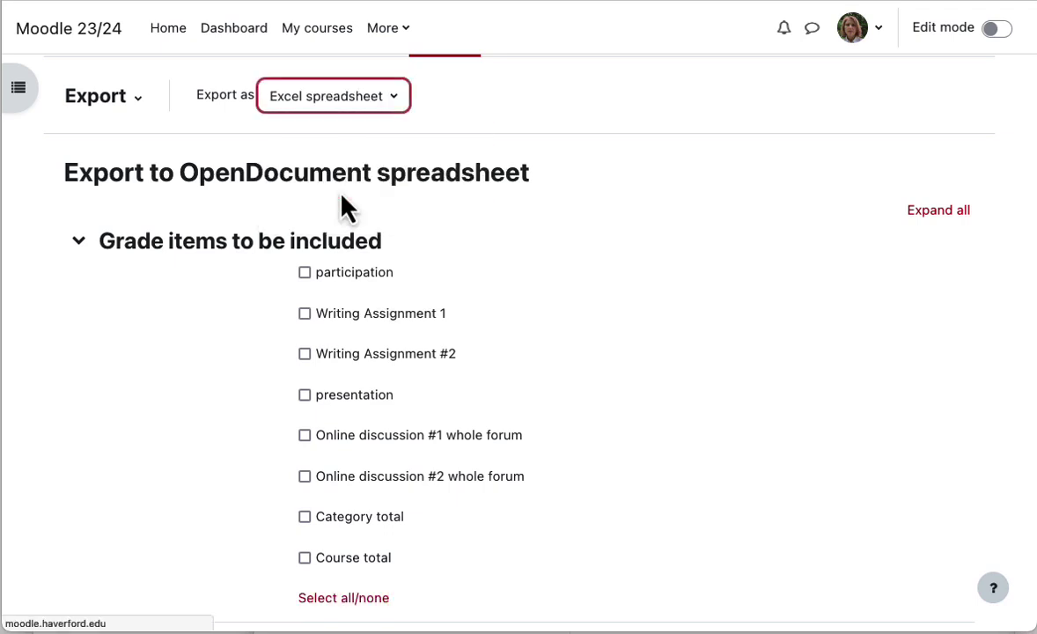
Step: Exclude all grade items from the Excel spreadsheet export and download the file
scroll(414, 236, down, 5)
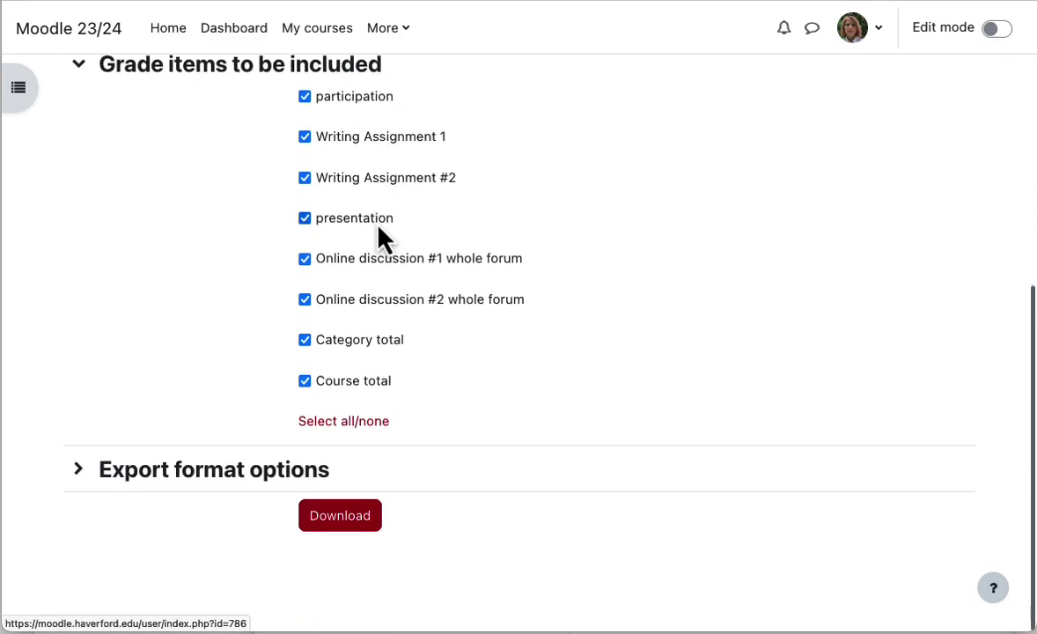
click(345, 431)
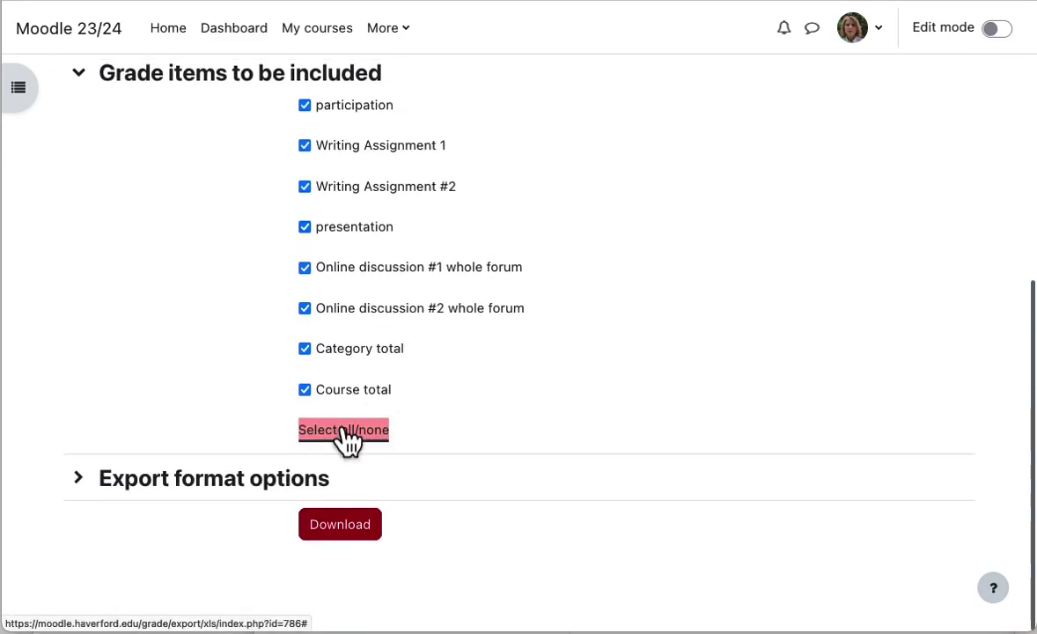
click(359, 532)
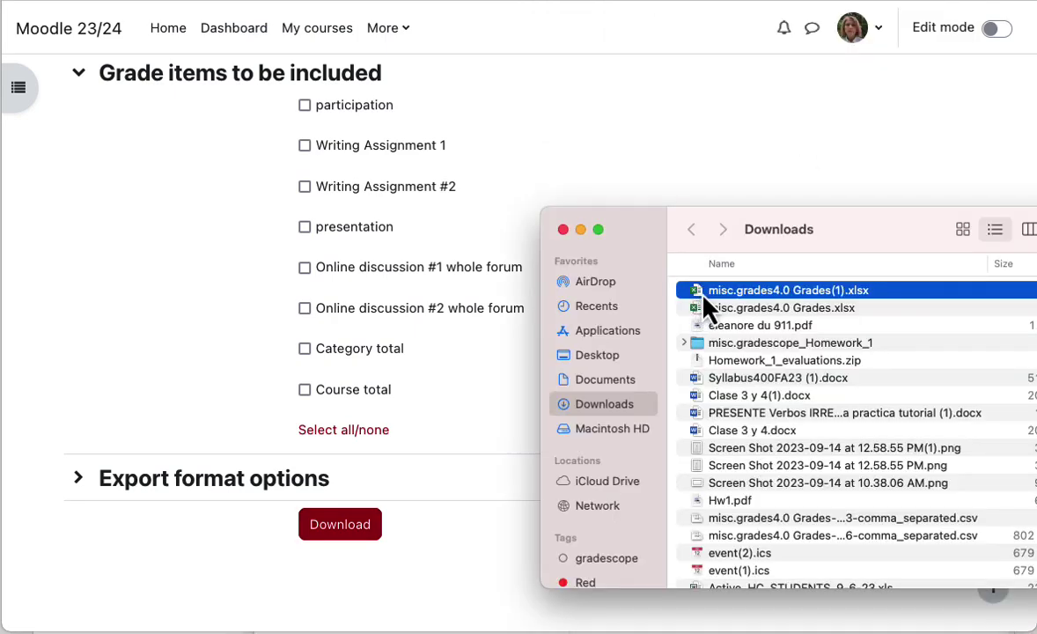
Step: Open misc.grades4.0 Grades(1).xlsx, check the ID number cells C2:C7, and fit the Email address column to its contents
double_click(701, 296)
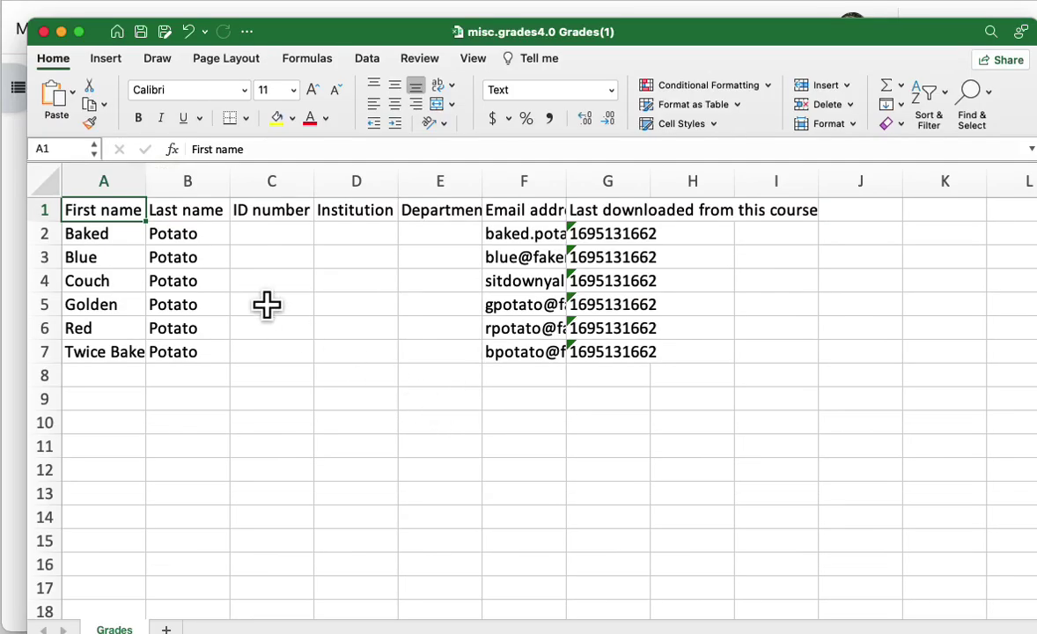
click(271, 211)
drag(268, 233, 251, 345)
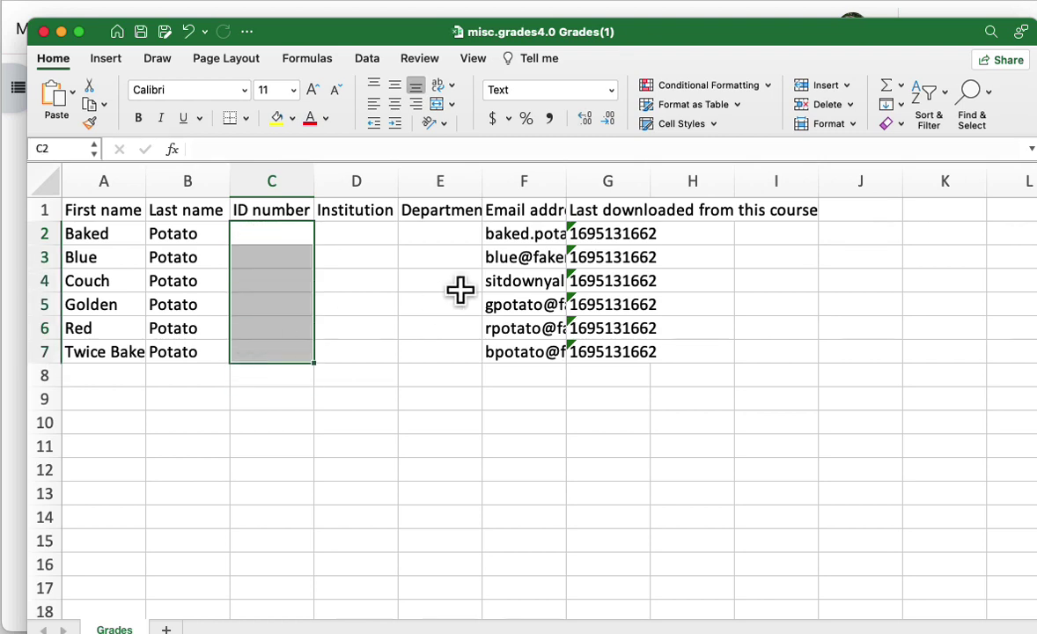
double_click(566, 184)
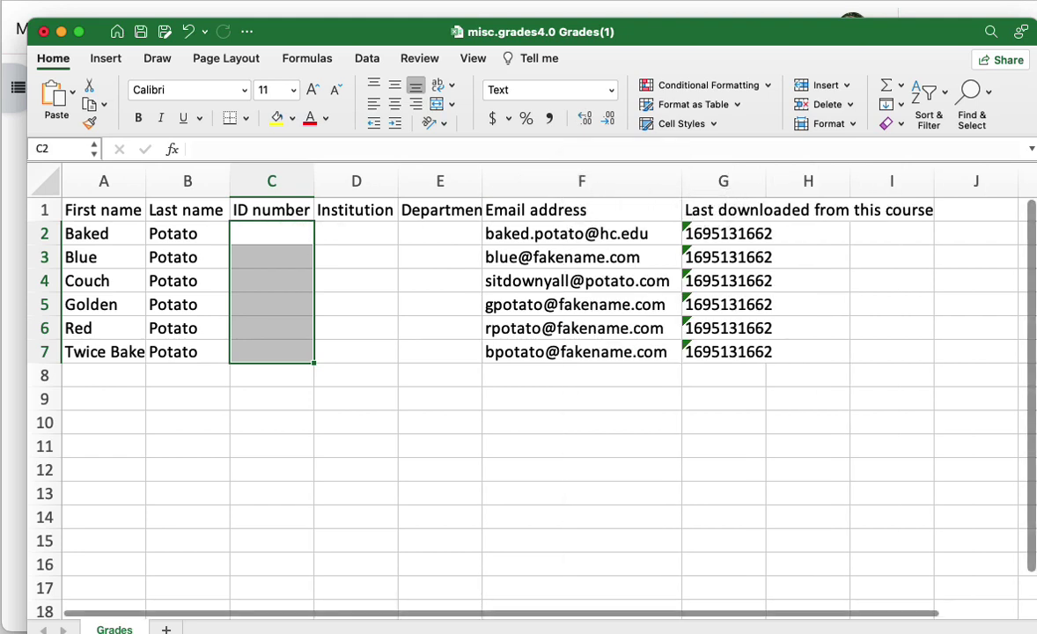
Step: Place the misc.grades4.0 Grades workbook beside the downloaded one and insert five blank columns before its First name column
drag(1034, 176, 495, 29)
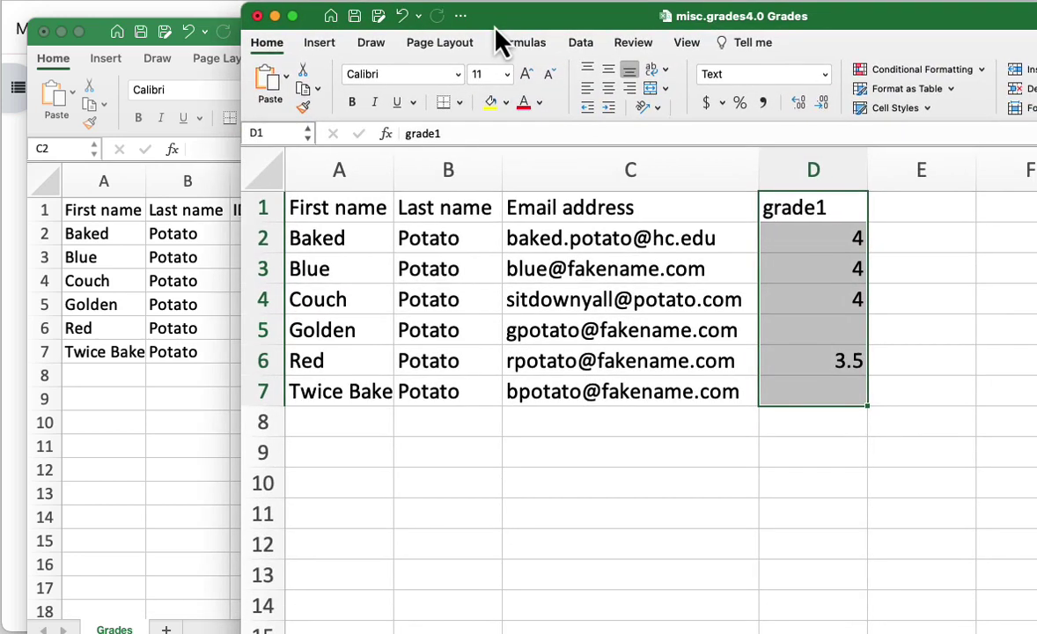
drag(495, 27, 808, 44)
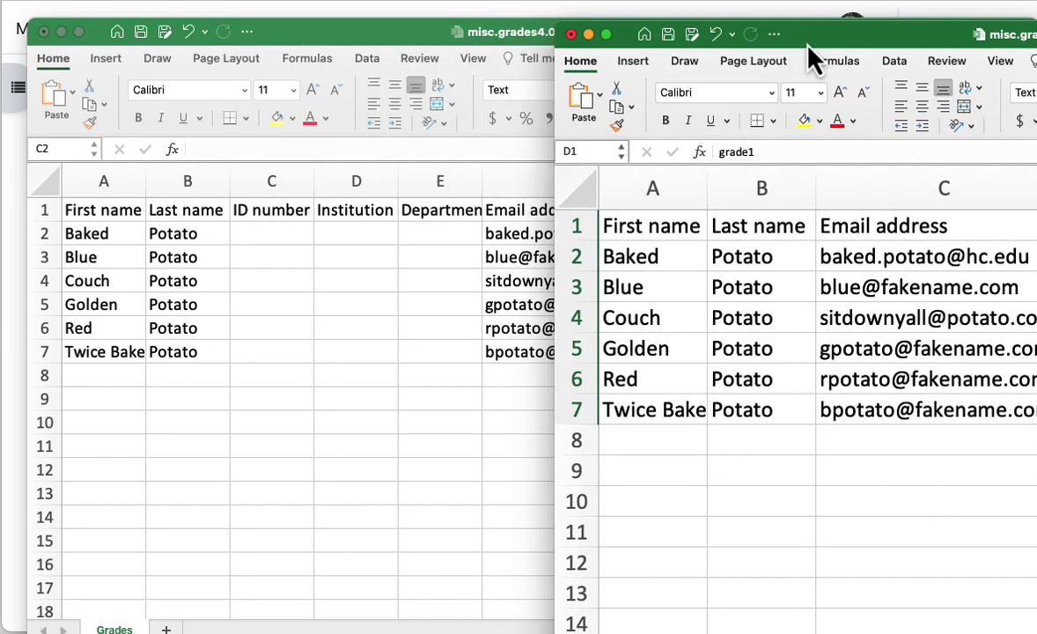
click(673, 189)
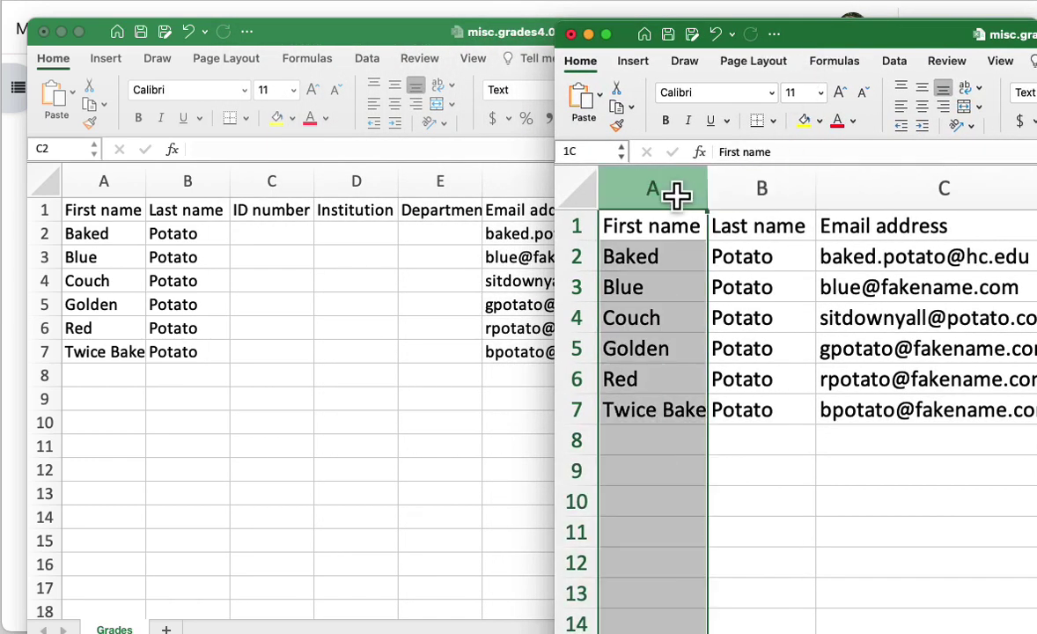
drag(674, 195, 916, 199)
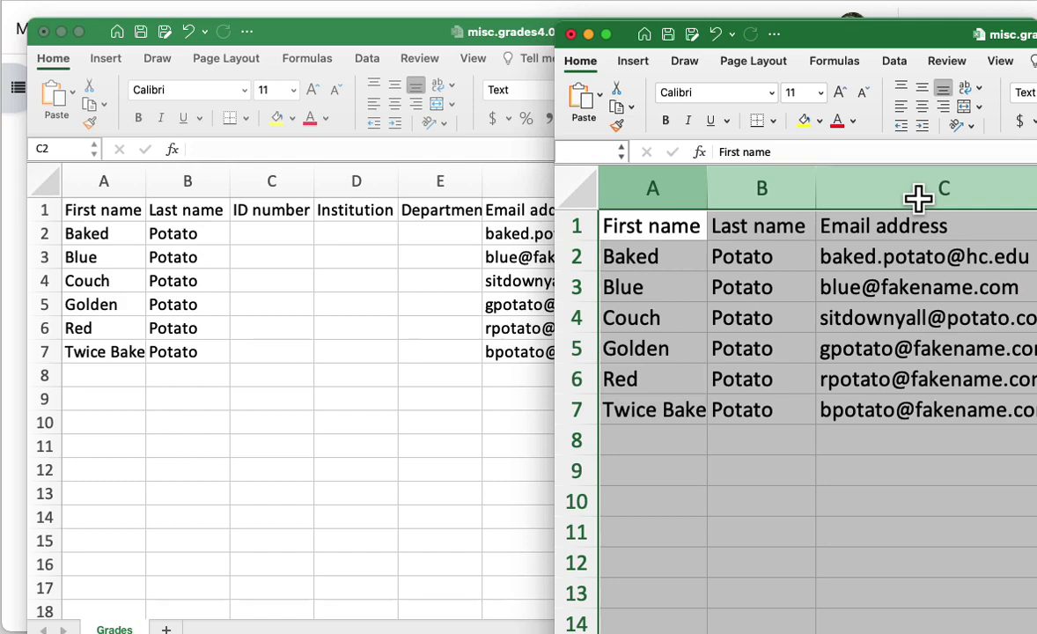
key(super+minus)
Step: Copy cells A1:F7, from First name through Email address, in the misc.grades4.0 Grades(1) workbook
click(225, 267)
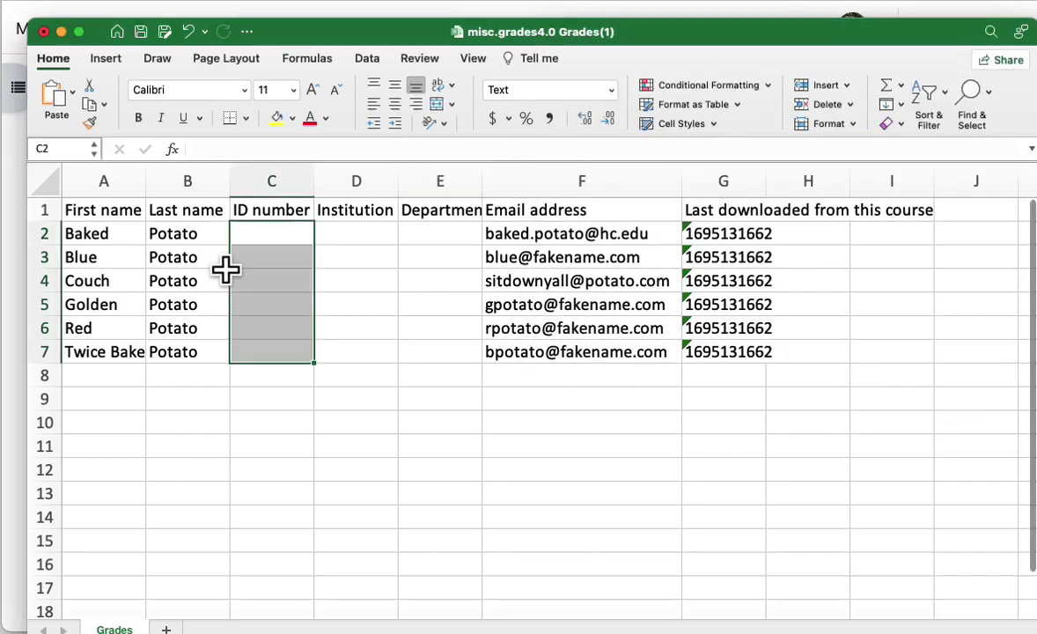
drag(86, 211, 660, 359)
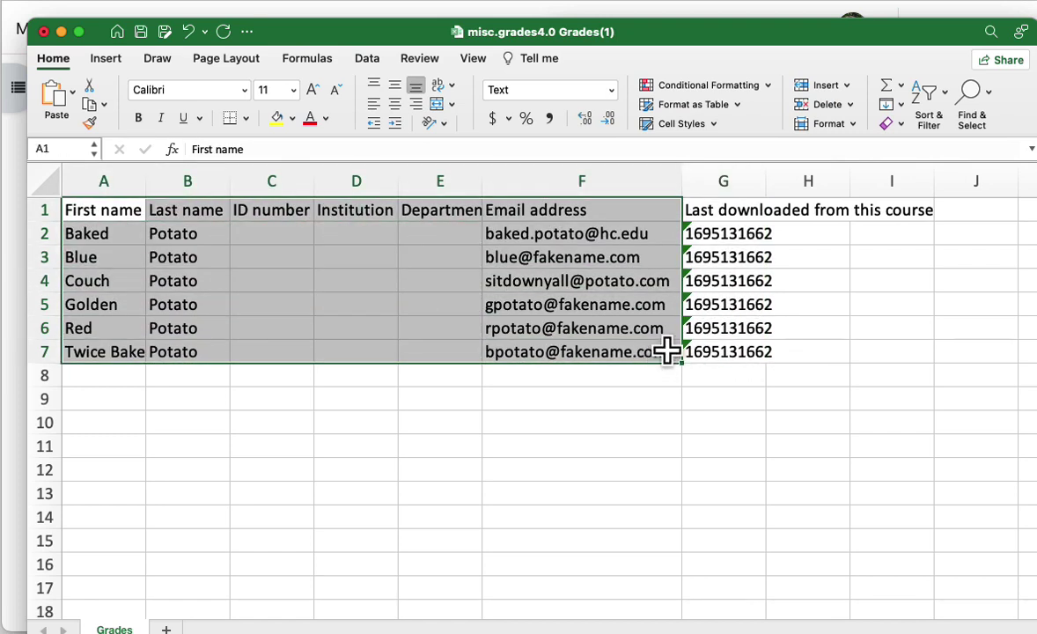
key(super+c)
key(super+n)
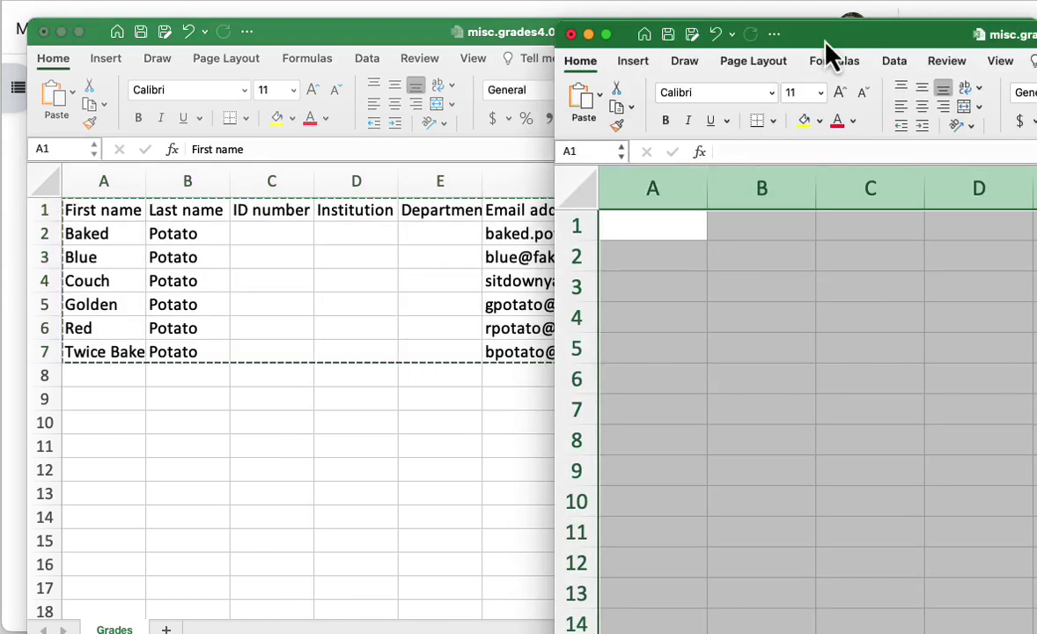
Step: Try pasting the copied student range at A1 in misc.grades4.0 Grades, and undo the paste
drag(821, 30, 370, 0)
click(205, 183)
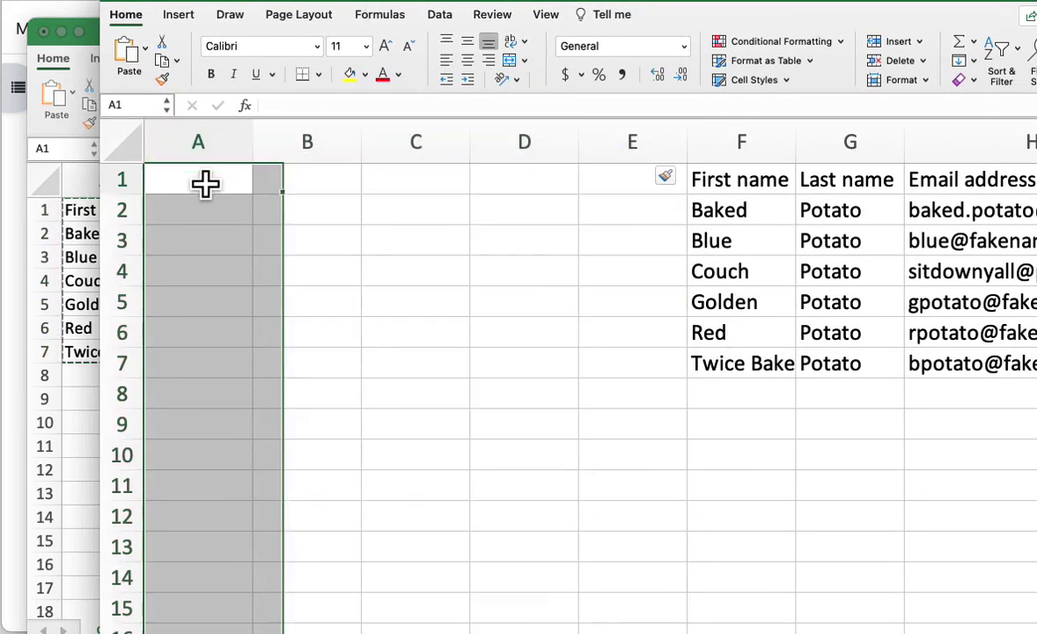
key(super+v)
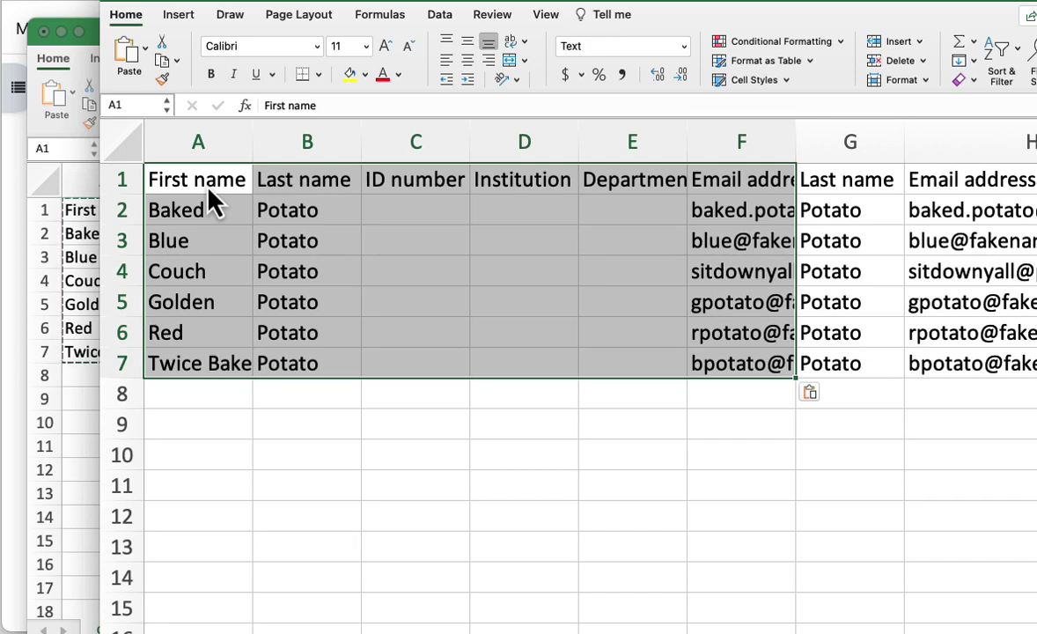
key(super+z)
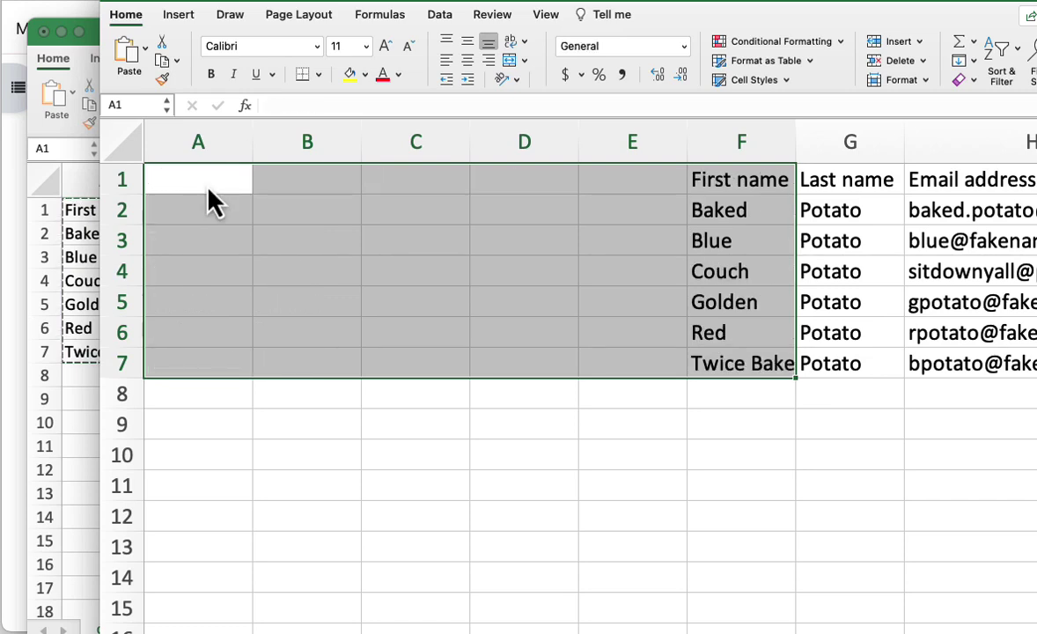
Step: Insert one more blank column at column C in the misc.grades4.0 Grades workbook
click(423, 146)
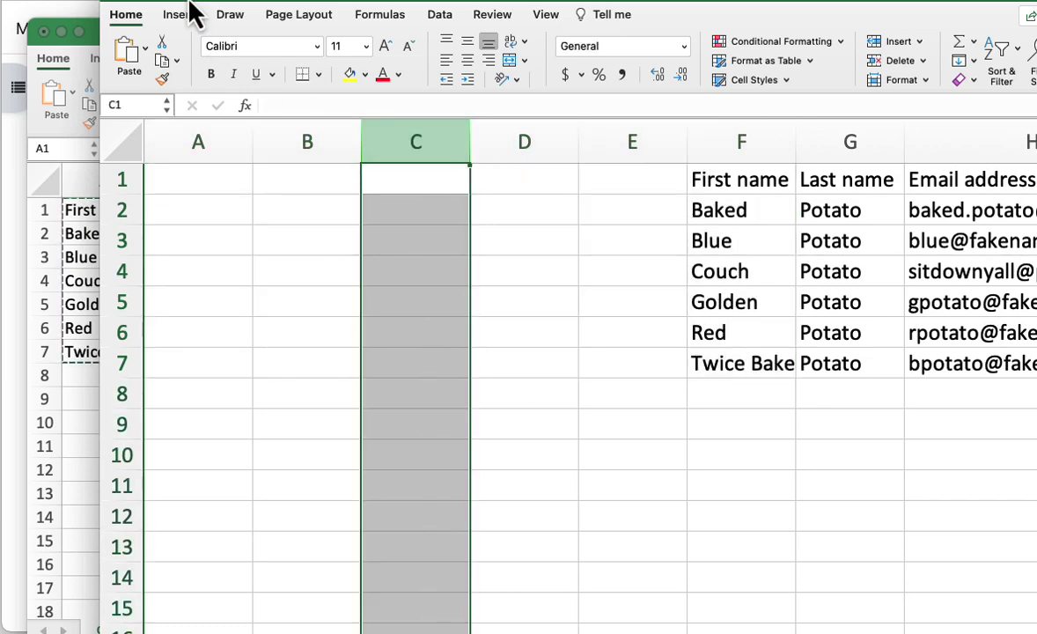
click(176, 15)
click(126, 14)
click(919, 42)
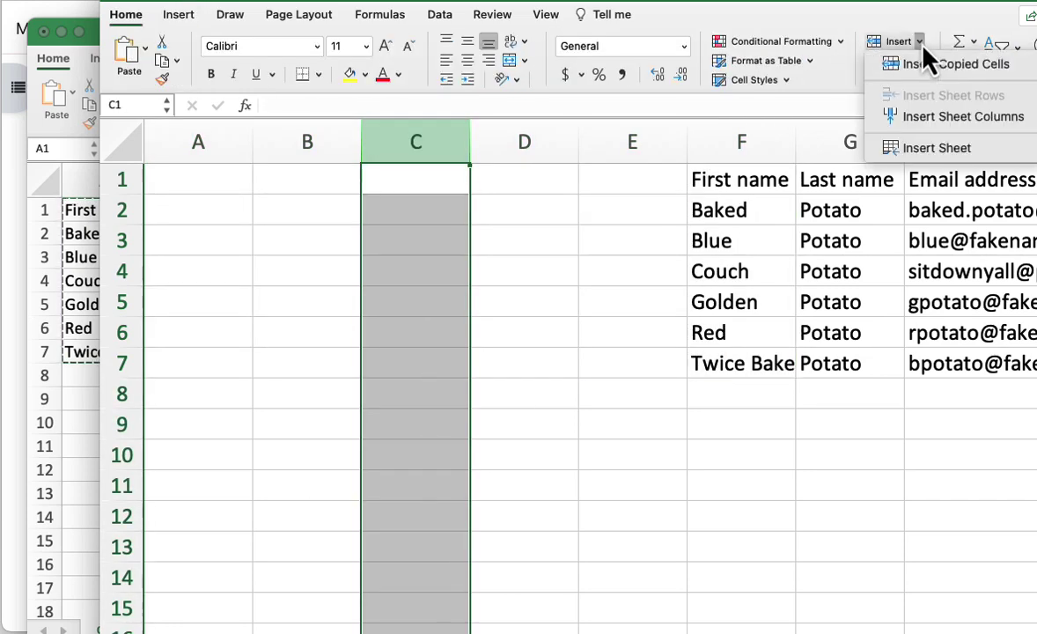
click(919, 117)
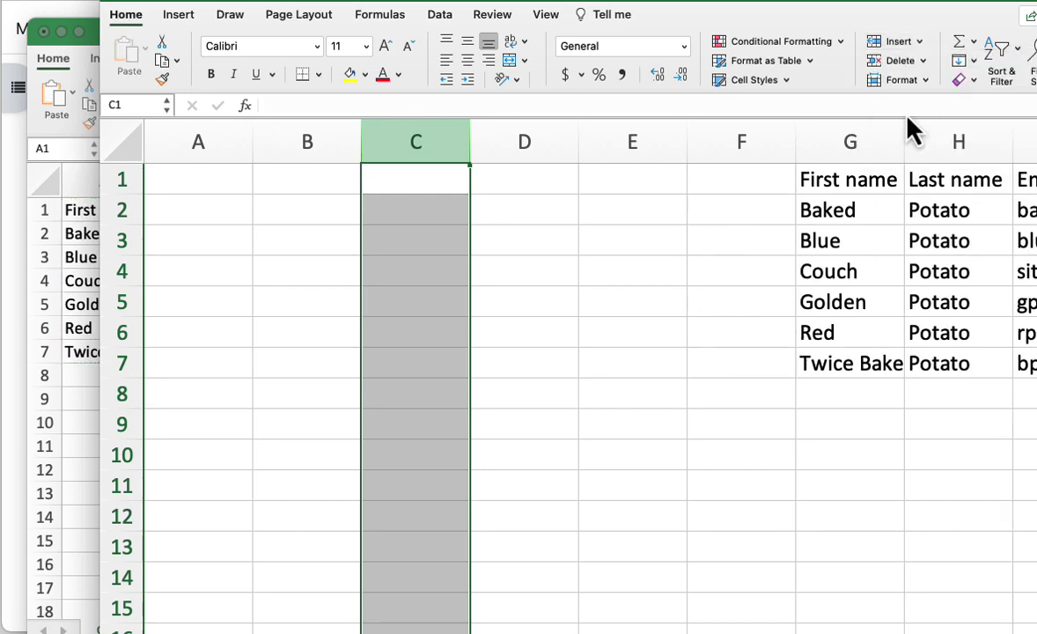
Step: Copy the student range A1:F7 from misc.grades4.0 Grades(1) again and paste it at A1 in misc.grades4.0 Grades
click(163, 179)
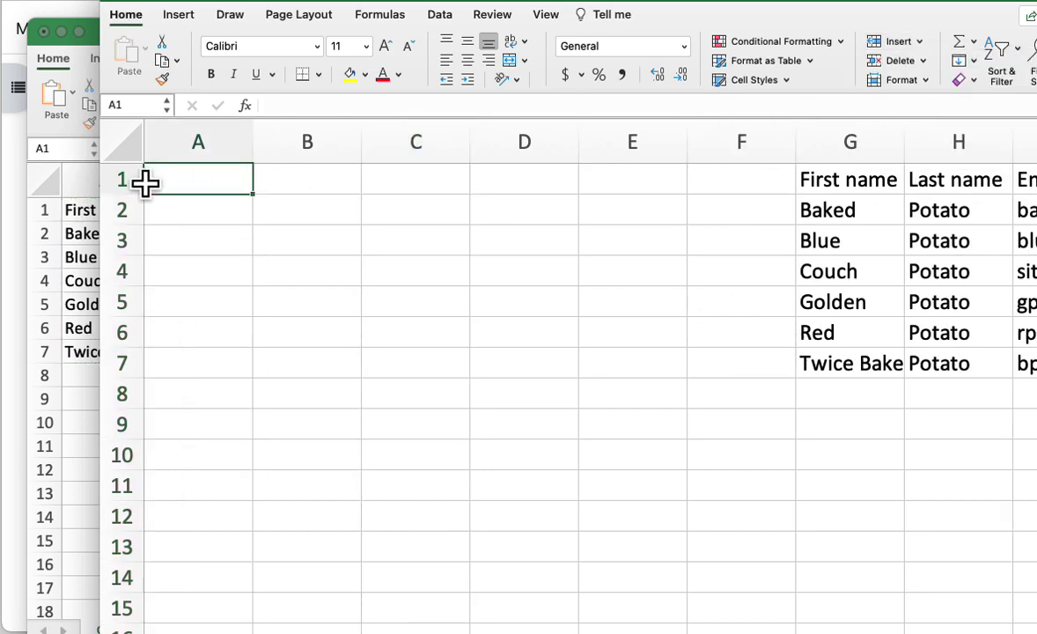
click(93, 113)
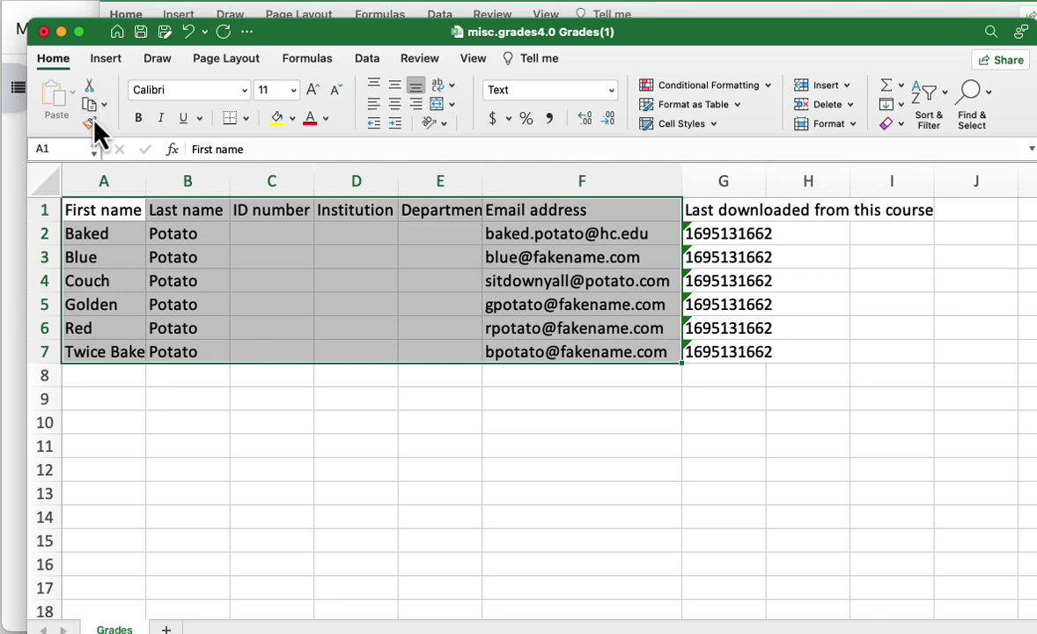
click(93, 113)
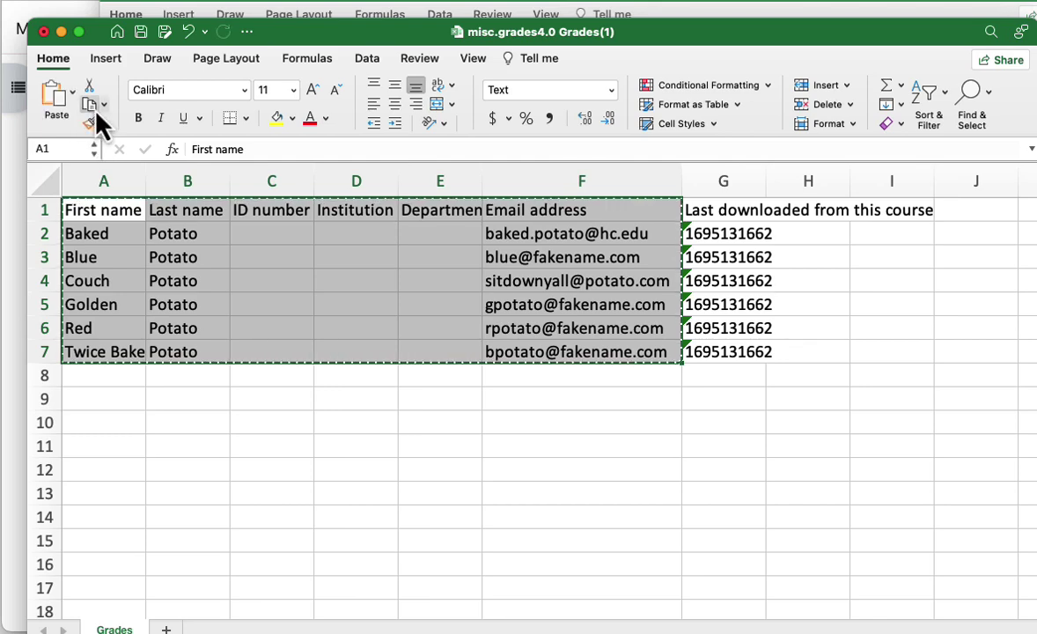
key(super+grave)
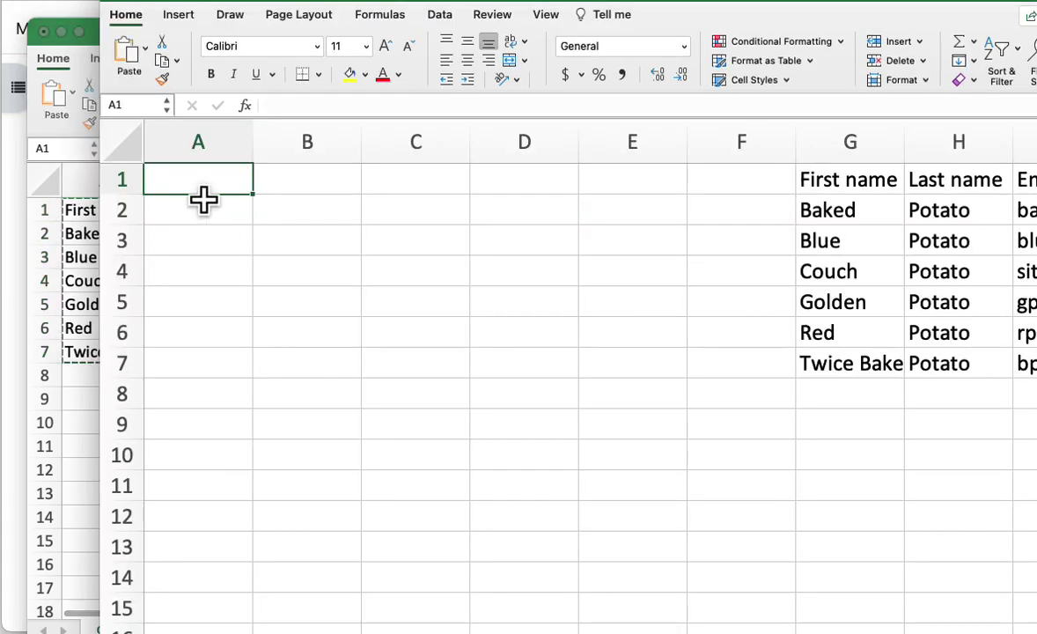
click(132, 62)
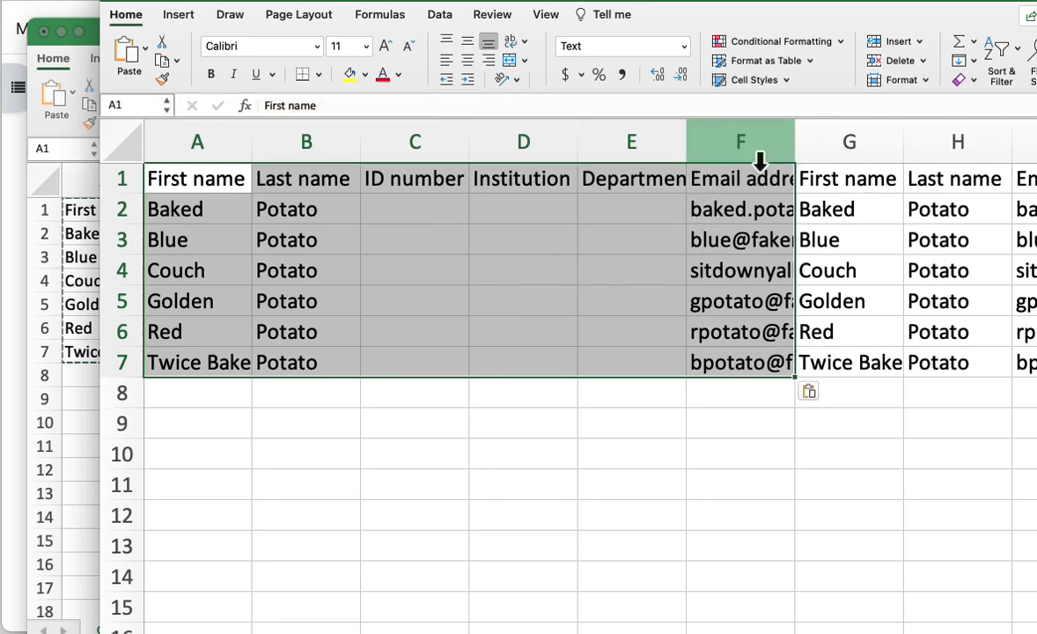
Step: Hide the empty ID number, Institution and Department columns, C through E
click(671, 144)
drag(513, 149, 428, 147)
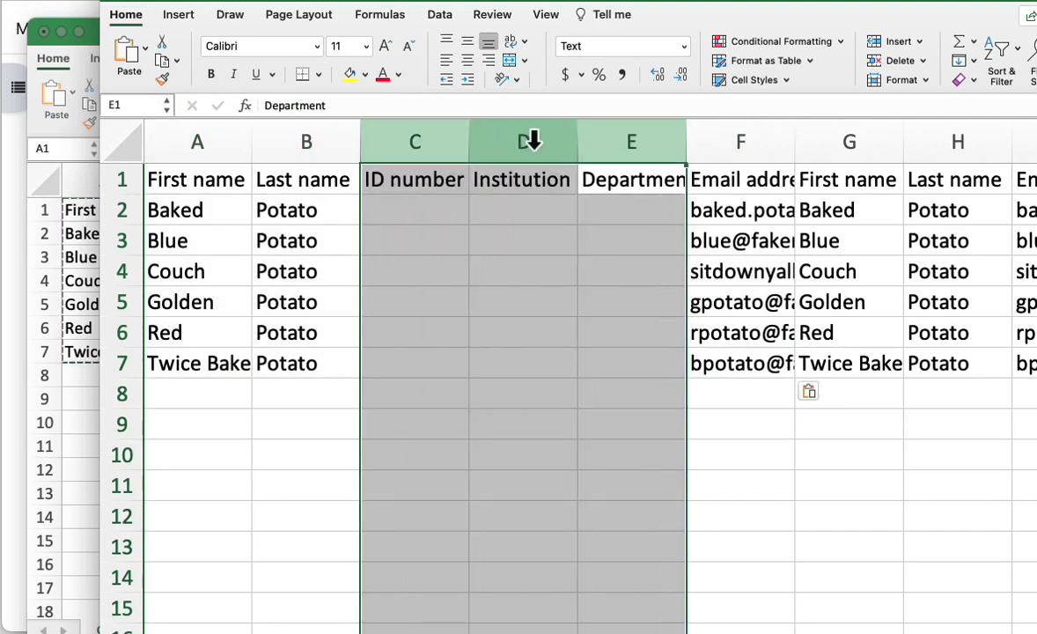
right_click(530, 140)
right_click(419, 146)
click(458, 356)
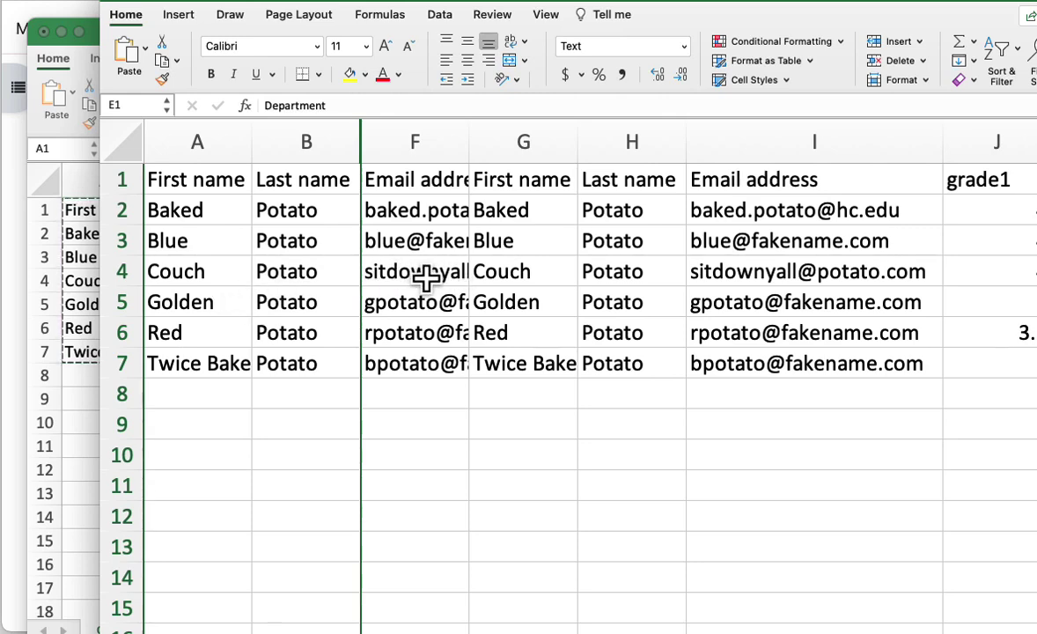
Step: Delete the duplicate First name, Last name and Email address columns, G through I, just before the grade1 column
scroll(426, 278, right, 2)
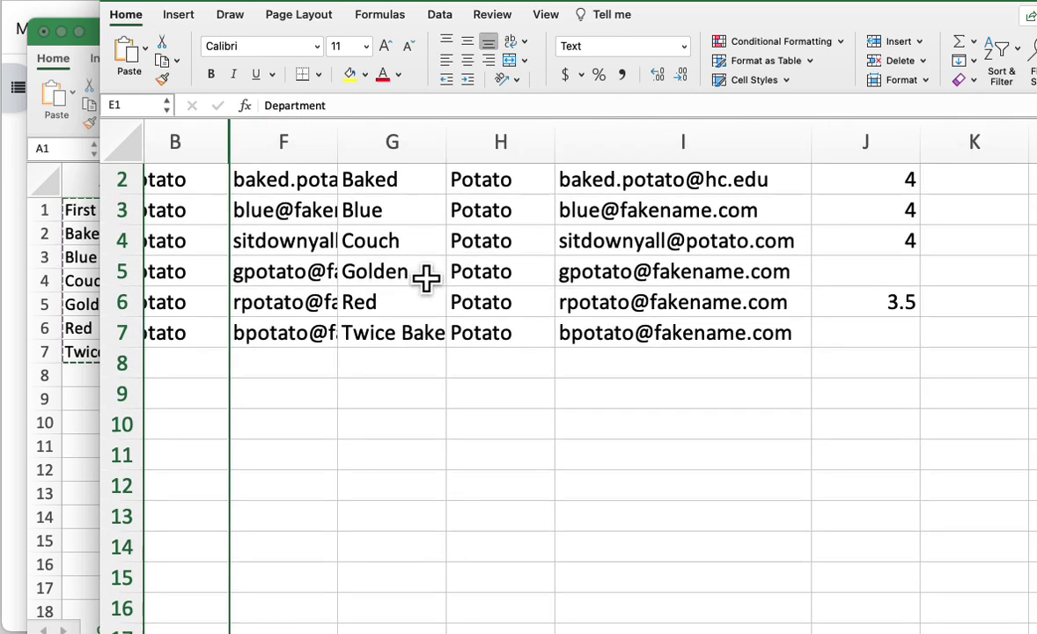
scroll(426, 278, left, 2)
scroll(426, 278, right, 1)
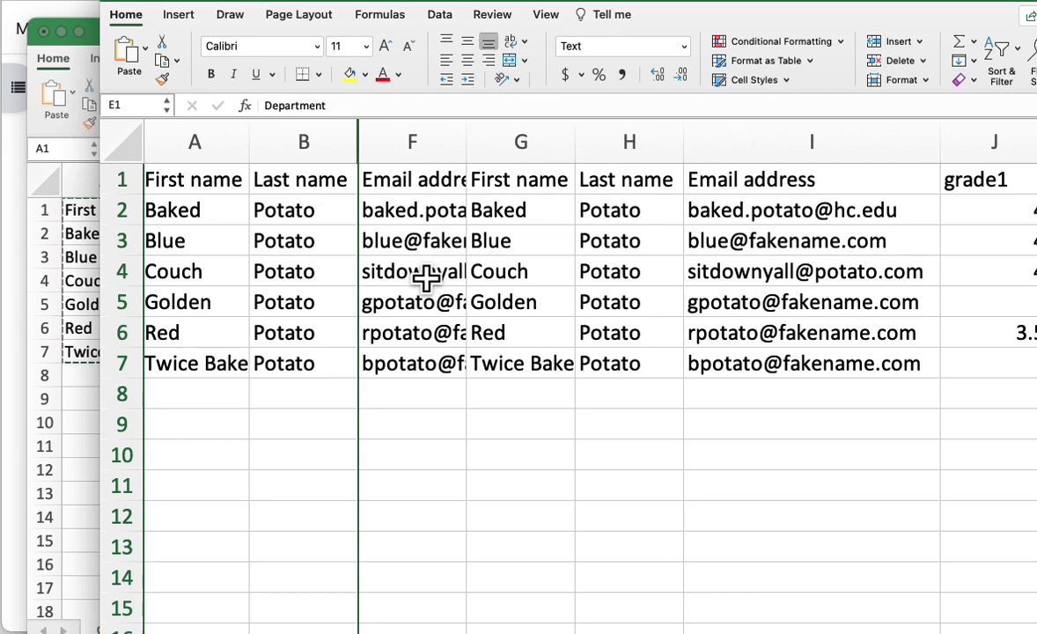
scroll(308, 176, right, 1)
scroll(308, 176, down, 1)
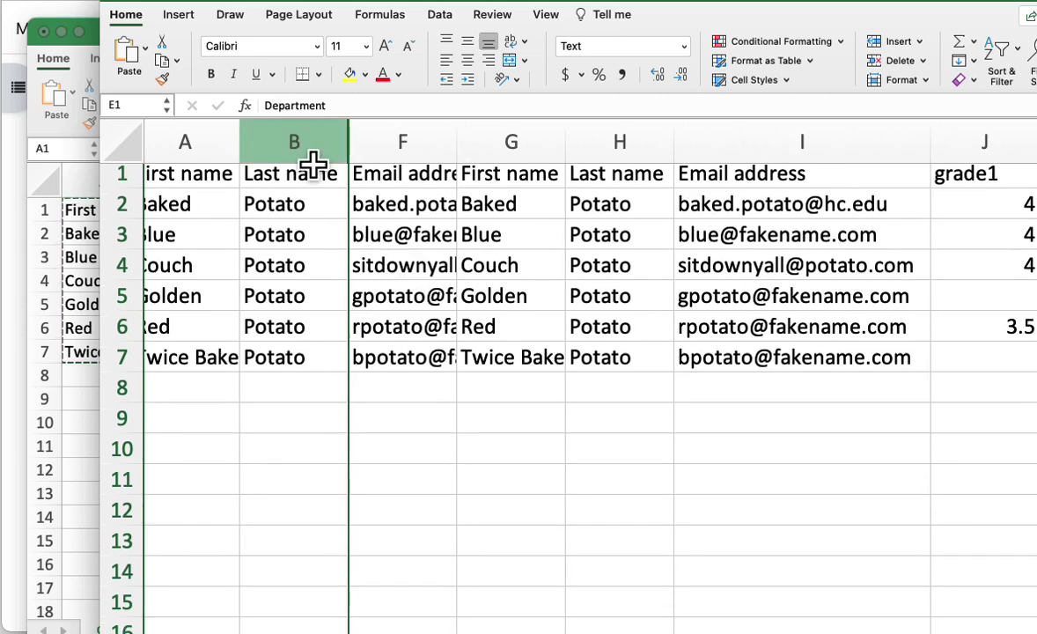
click(371, 139)
drag(371, 139, 739, 146)
drag(509, 142, 748, 146)
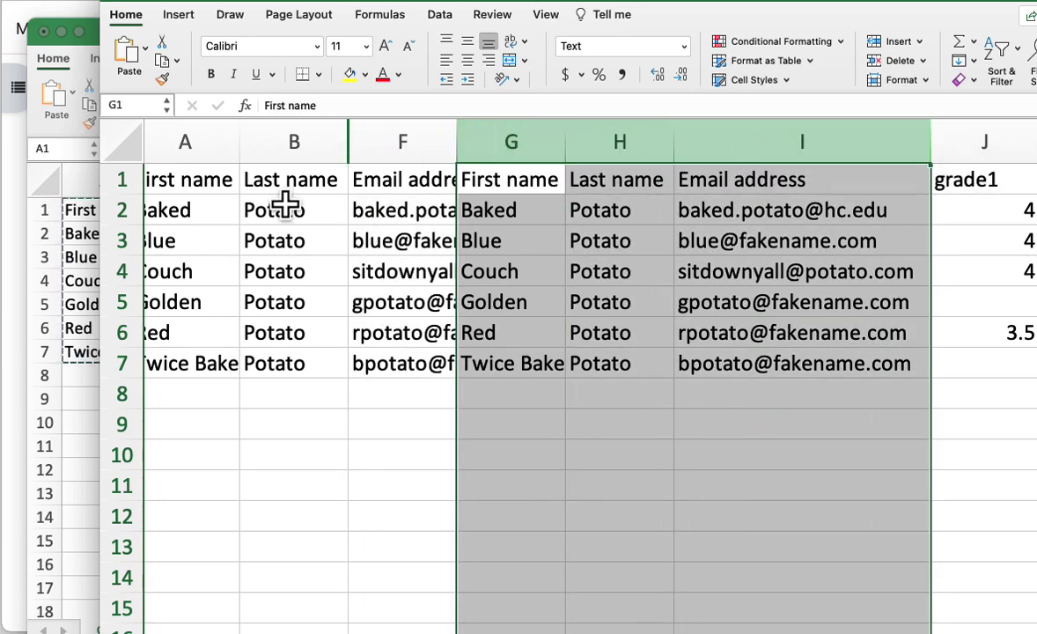
right_click(619, 148)
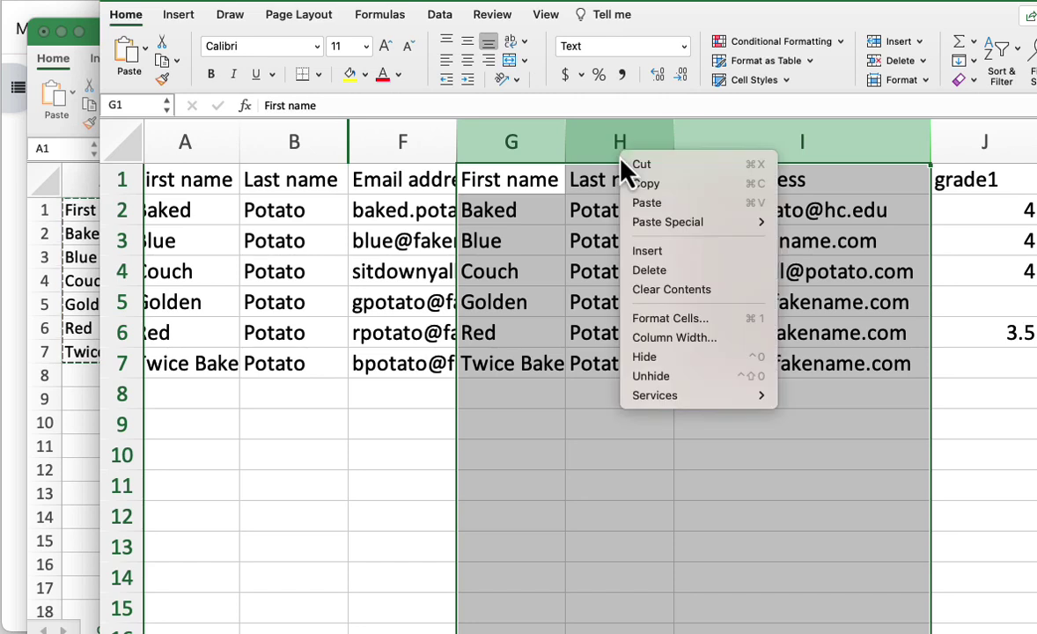
click(667, 271)
key(Down)
key(Down)
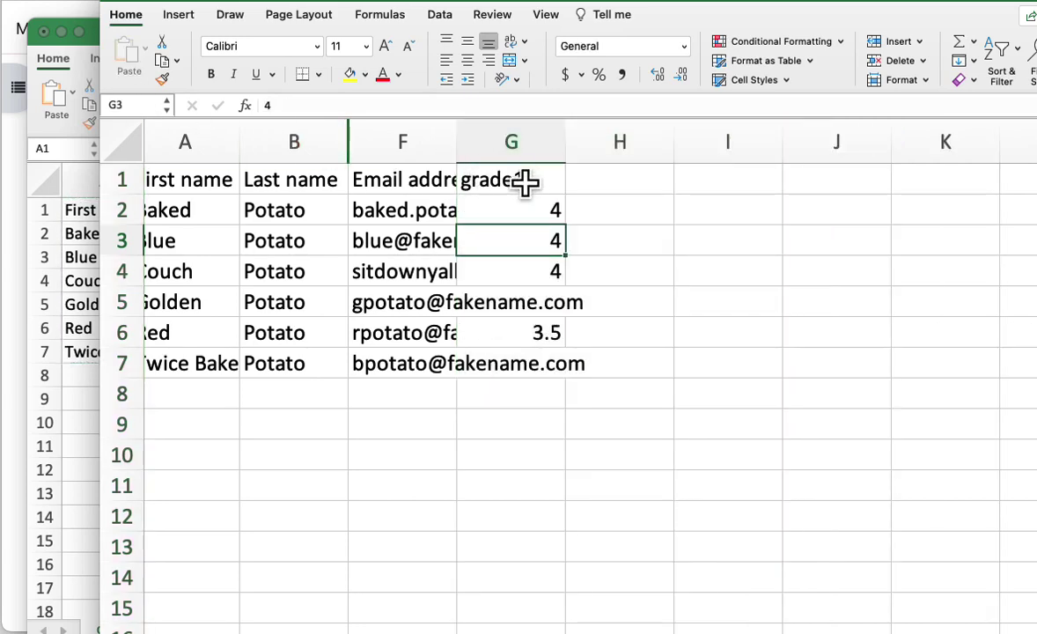
click(624, 181)
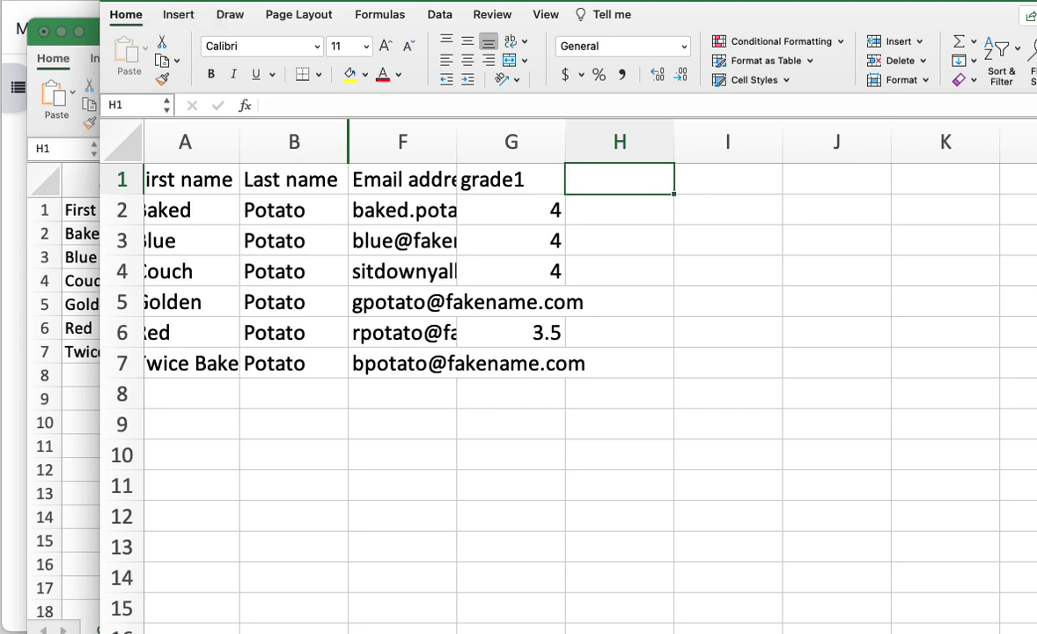
Step: Save the workbook as misc.grades4.0 Grades in CSV UTF-8 (Comma delimited) format in the F23 folder, replacing the existing file
click(77, 0)
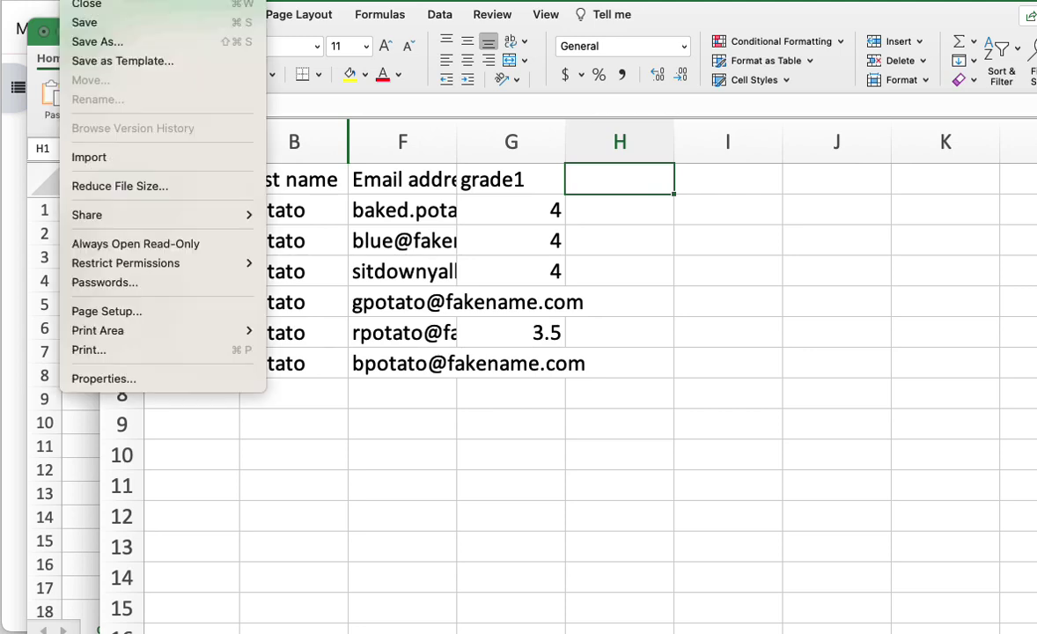
click(91, 41)
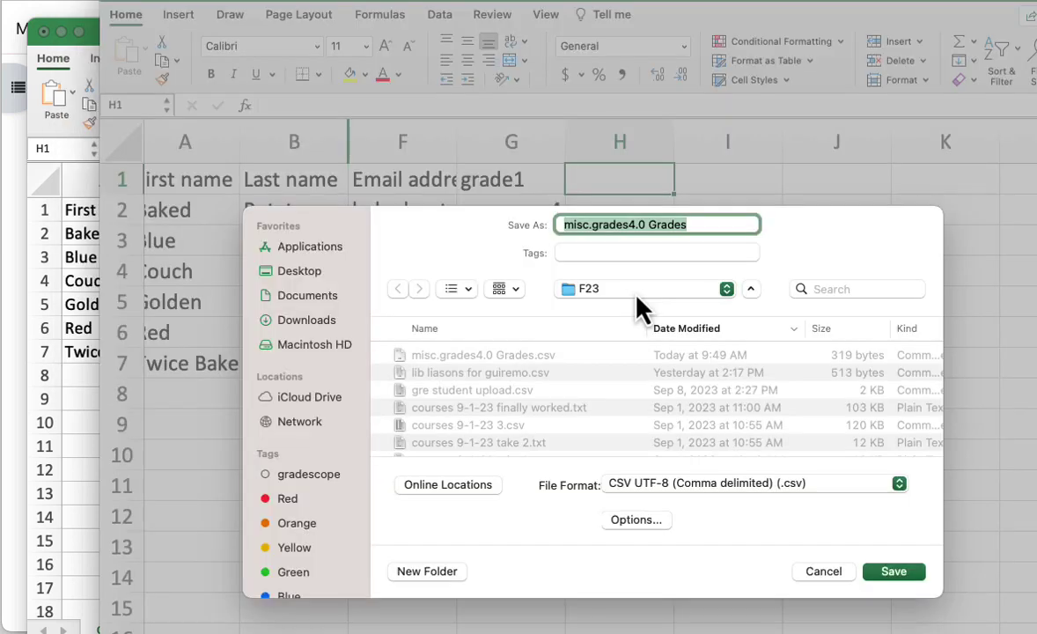
click(702, 224)
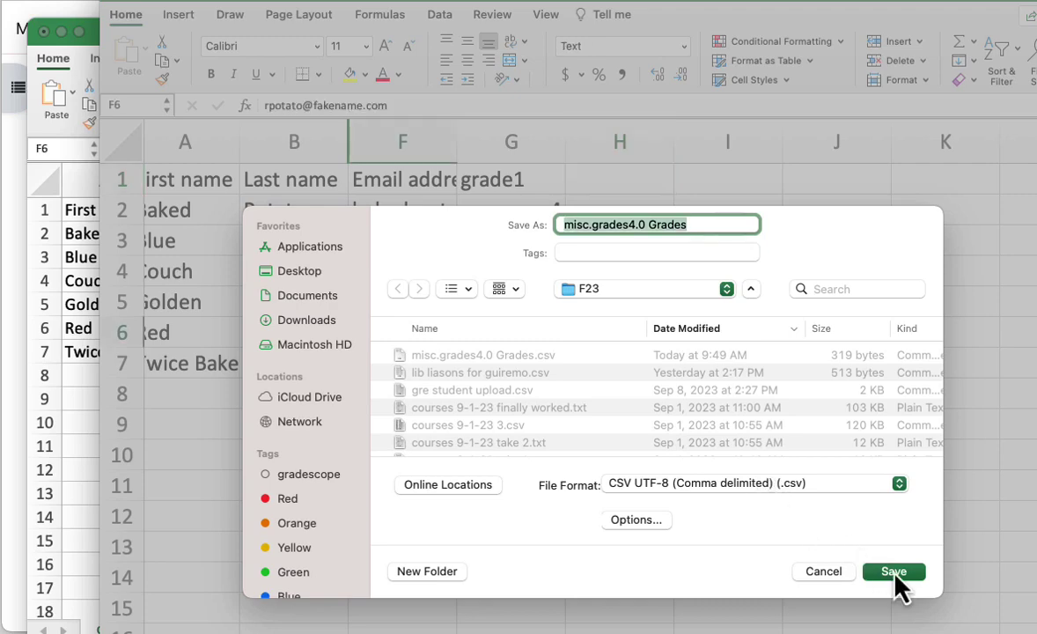
click(894, 572)
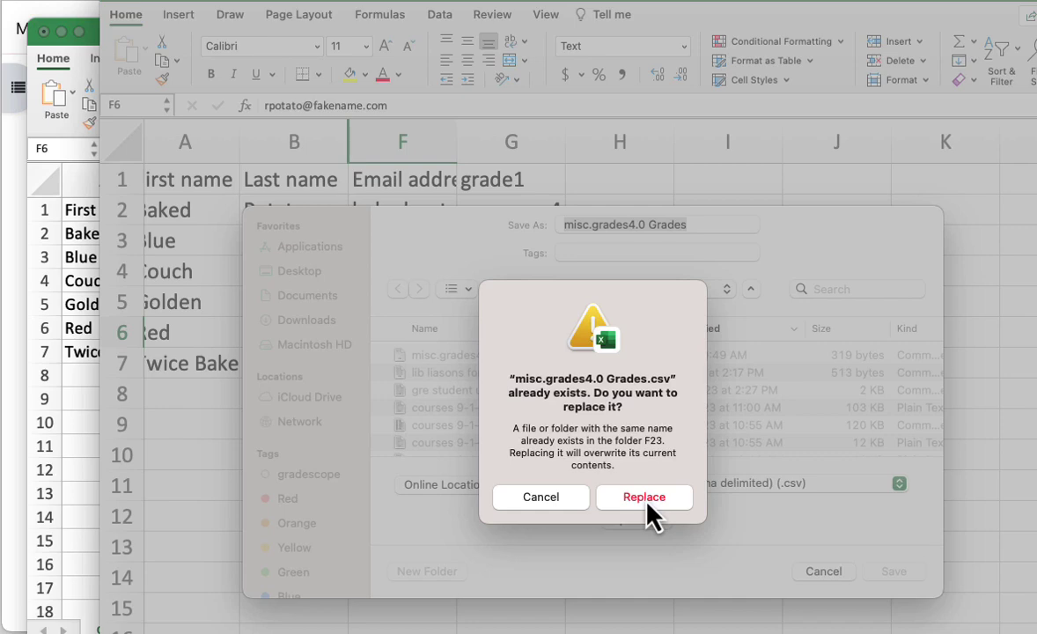
click(645, 497)
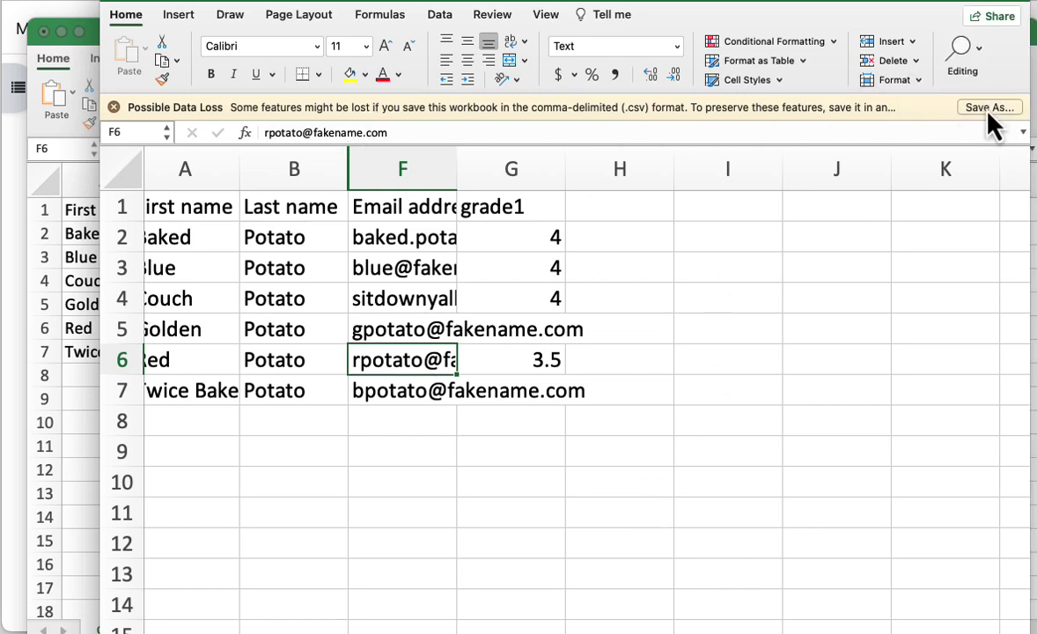
click(988, 109)
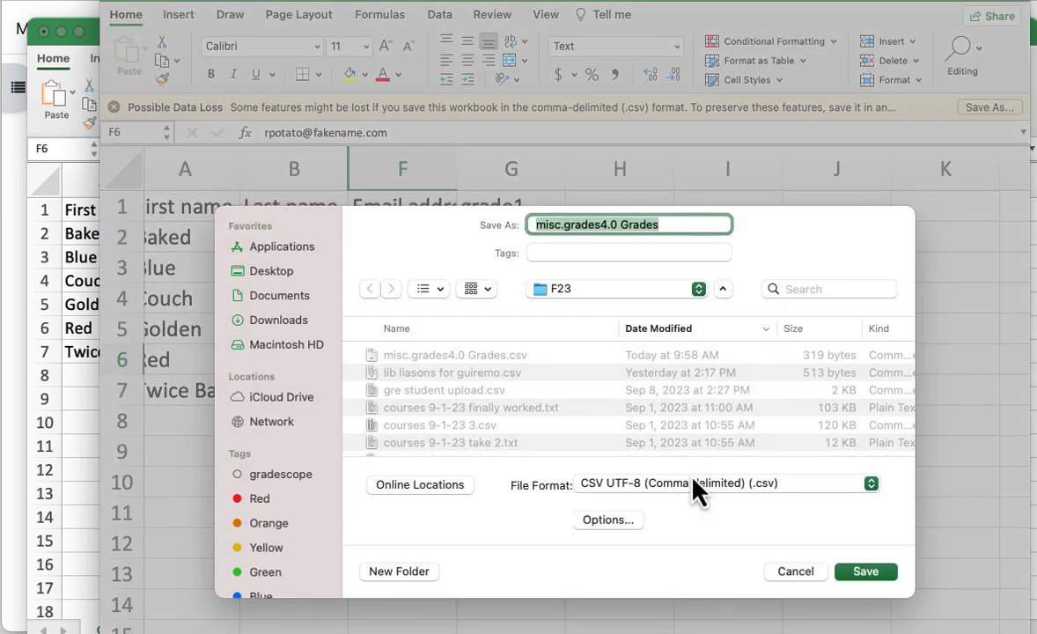
click(693, 483)
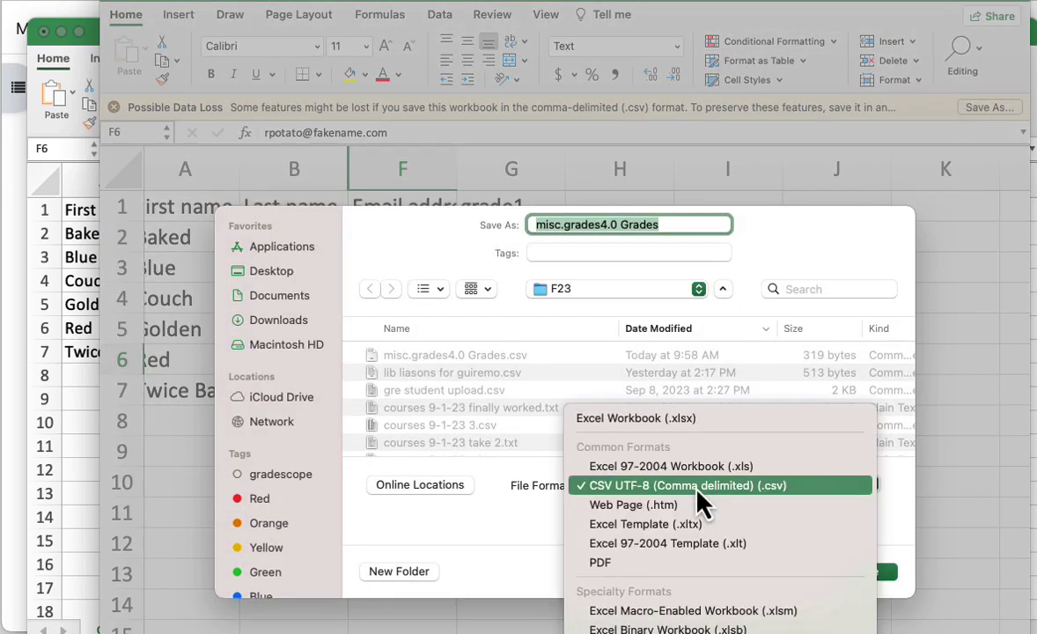
click(669, 418)
click(791, 572)
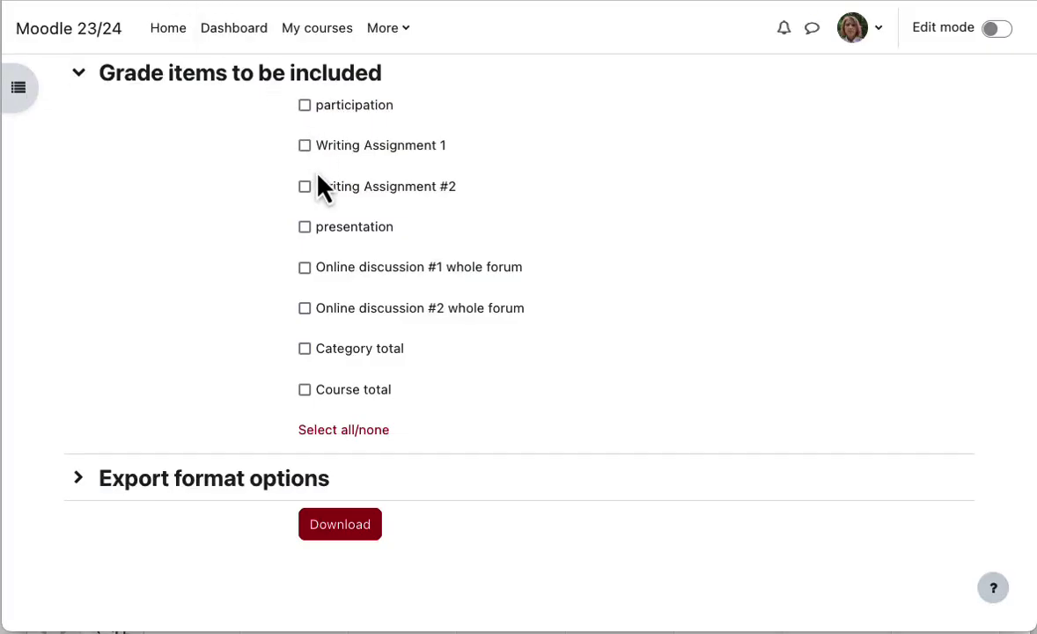
Step: Switch to Moodle and open the gradebook's Import page for CSV files in the Grading on a 4.0 scale course
scroll(322, 187, up, 5)
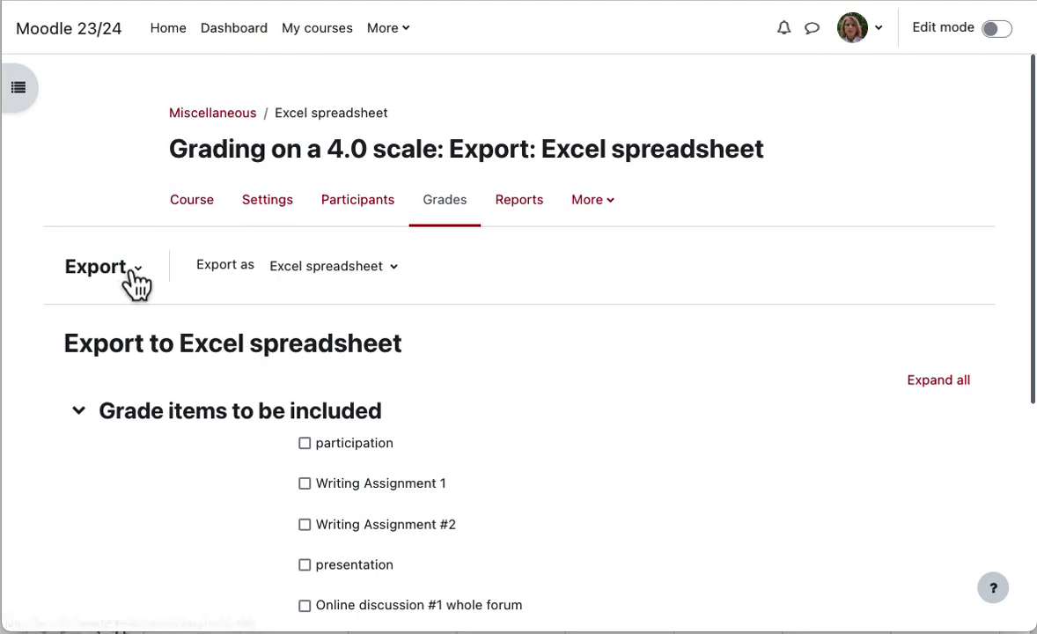
click(134, 275)
scroll(139, 272, down, 1)
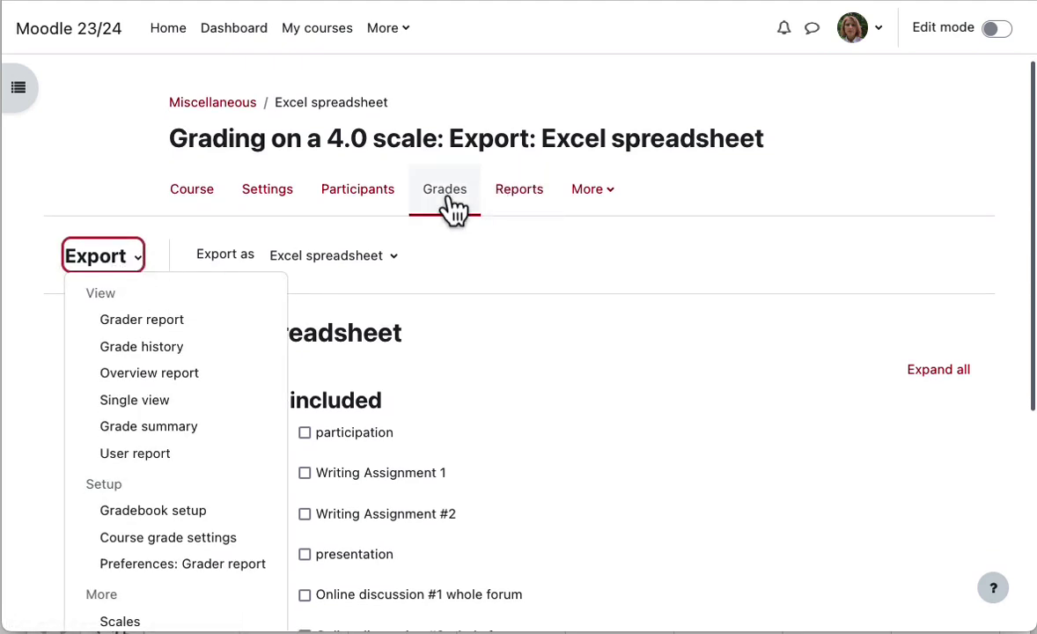
scroll(141, 451, down, 5)
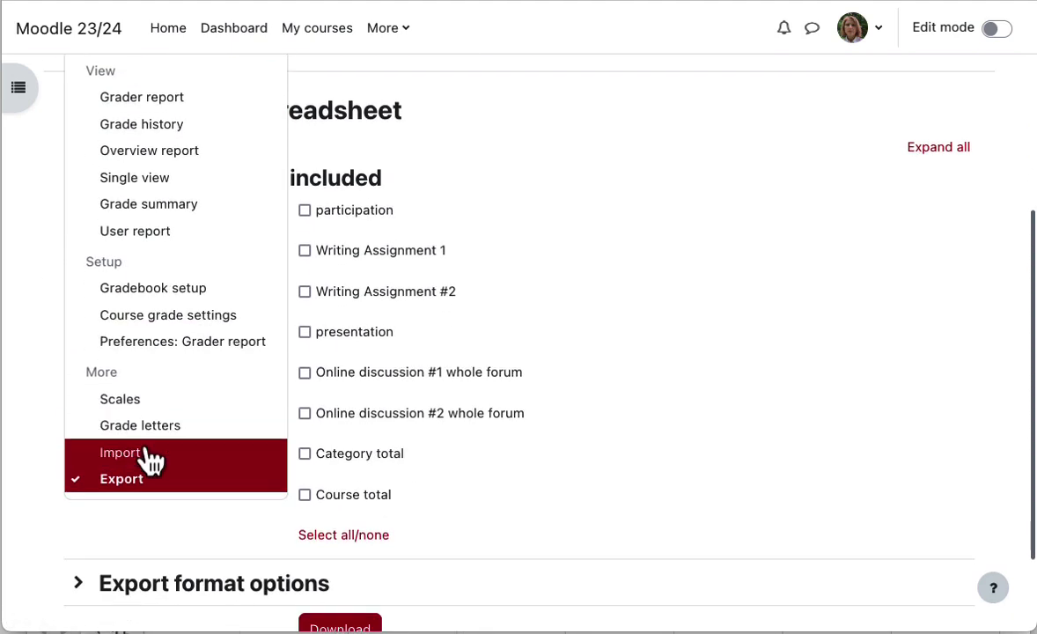
click(148, 451)
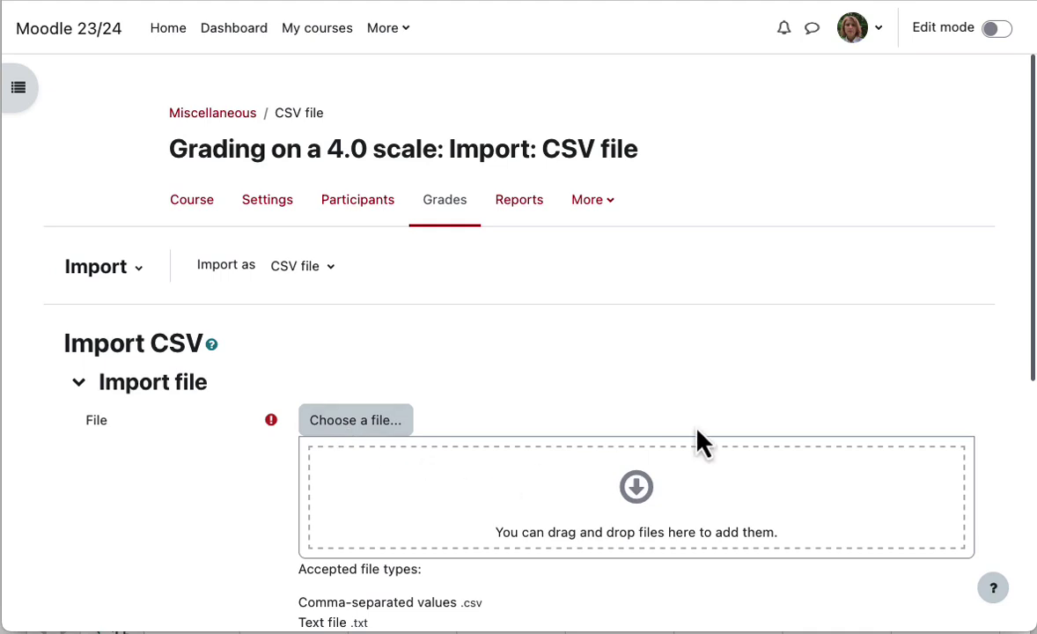
Step: Add misc.grades4.0 Grades.csv from the F23 folder to the CSV import's file area
click(699, 449)
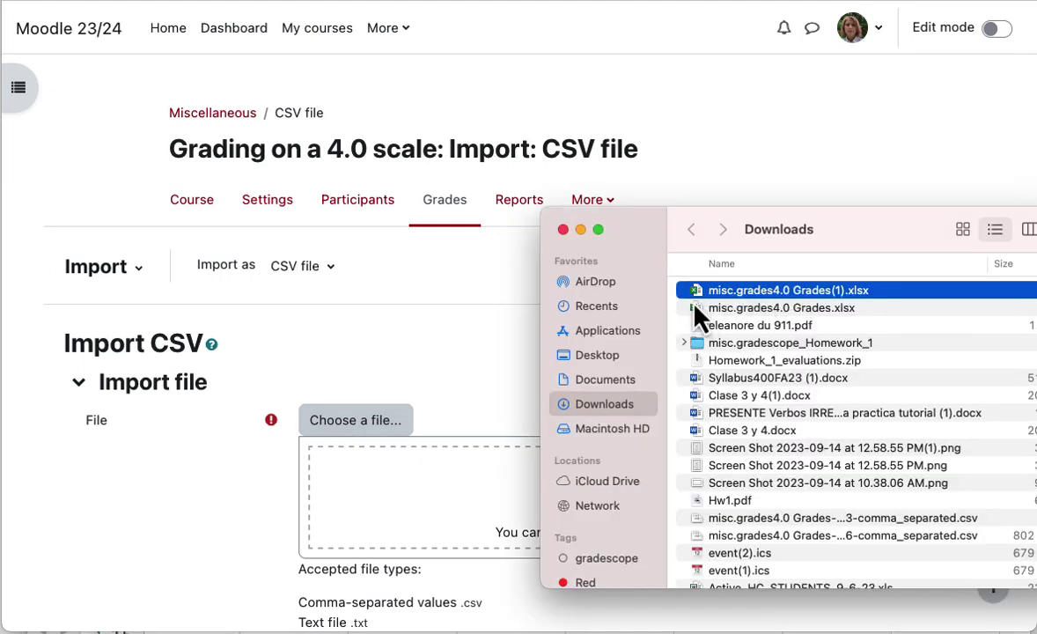
drag(675, 292, 514, 471)
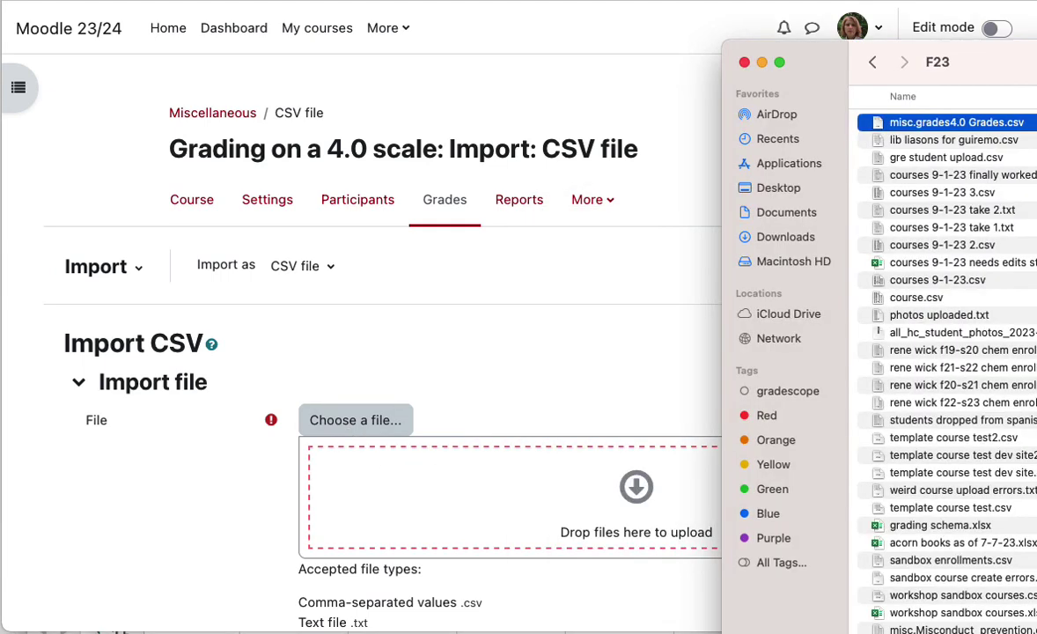
drag(880, 125, 485, 491)
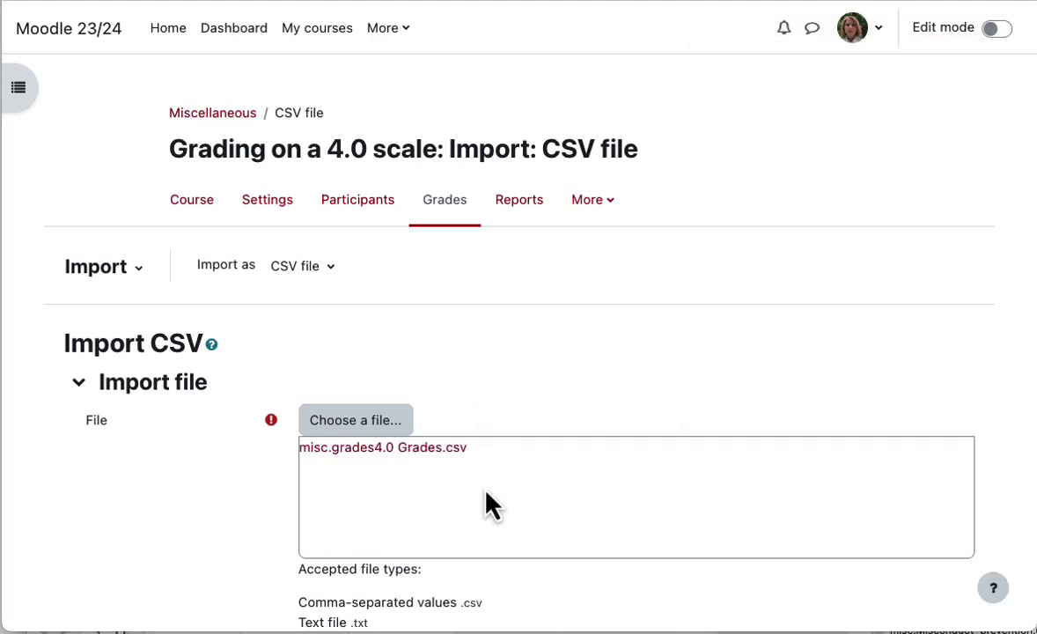
scroll(491, 501, down, 8)
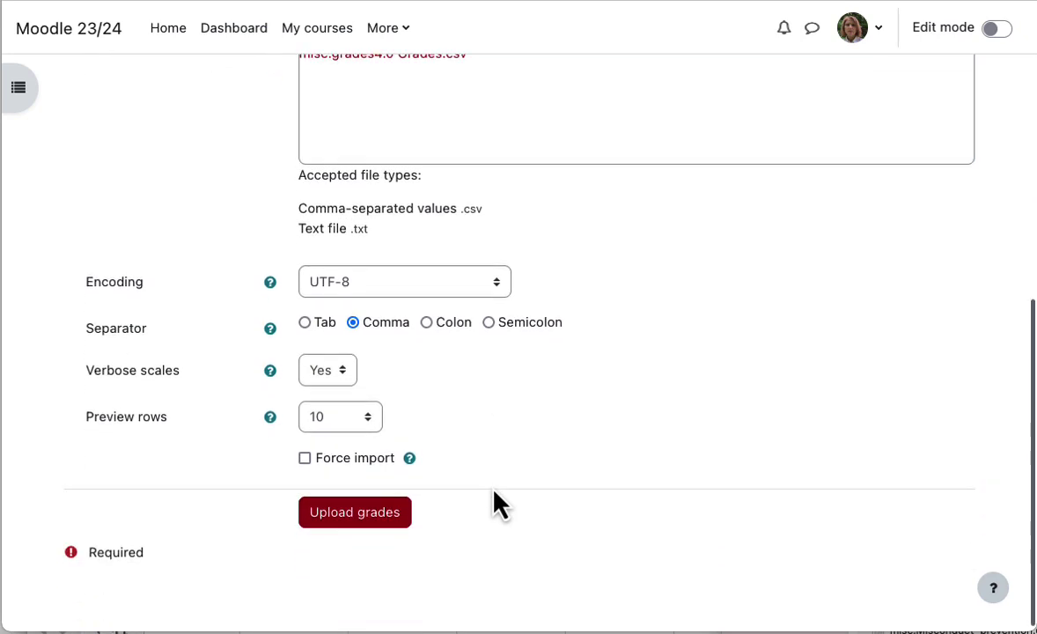
scroll(497, 500, up, 5)
click(374, 264)
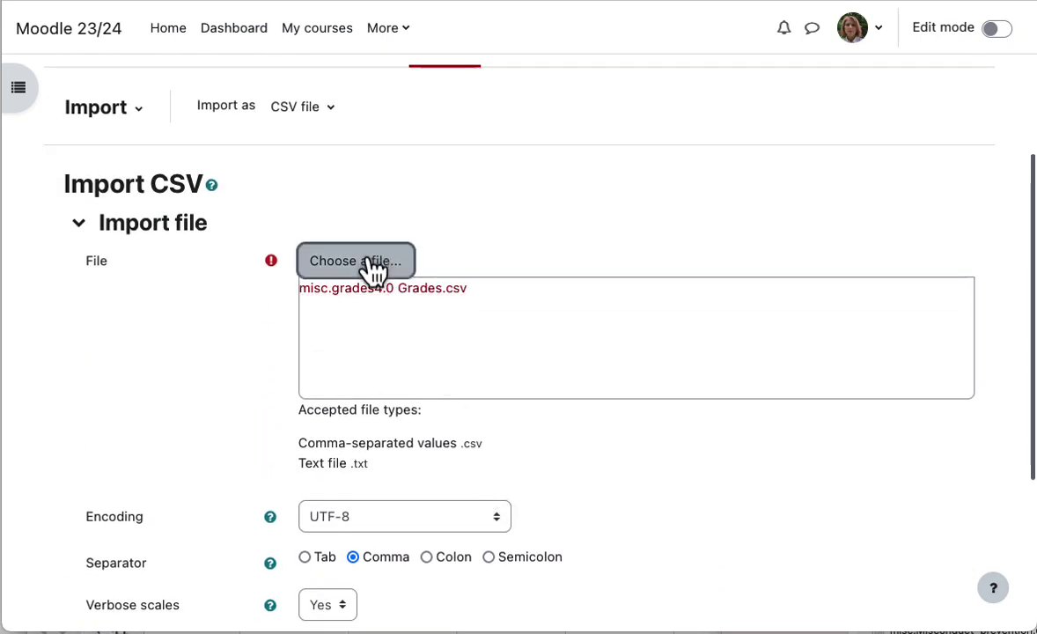
click(395, 253)
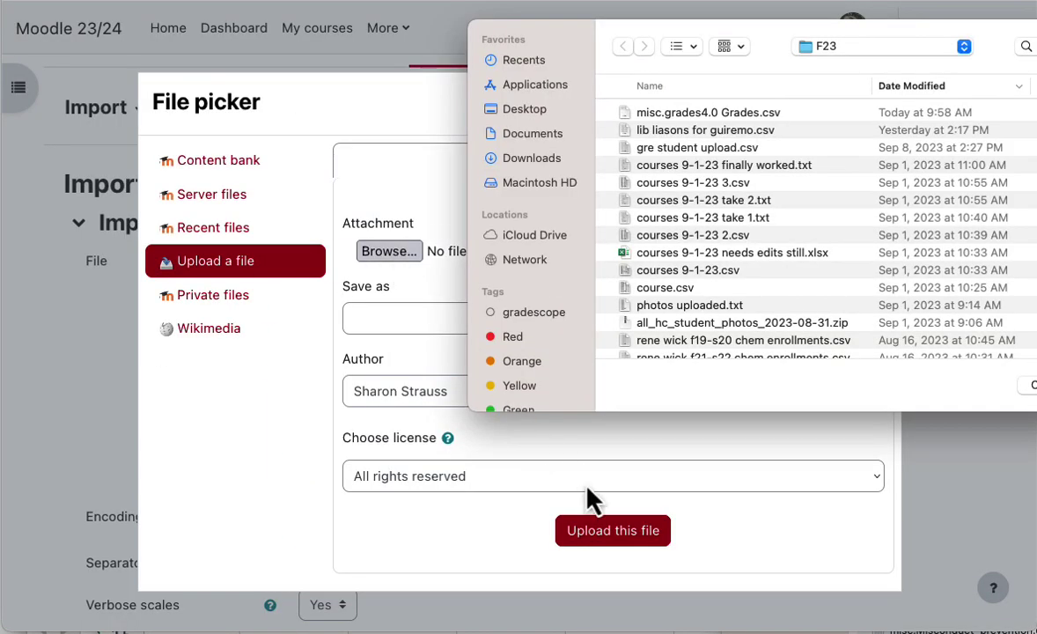
key(Escape)
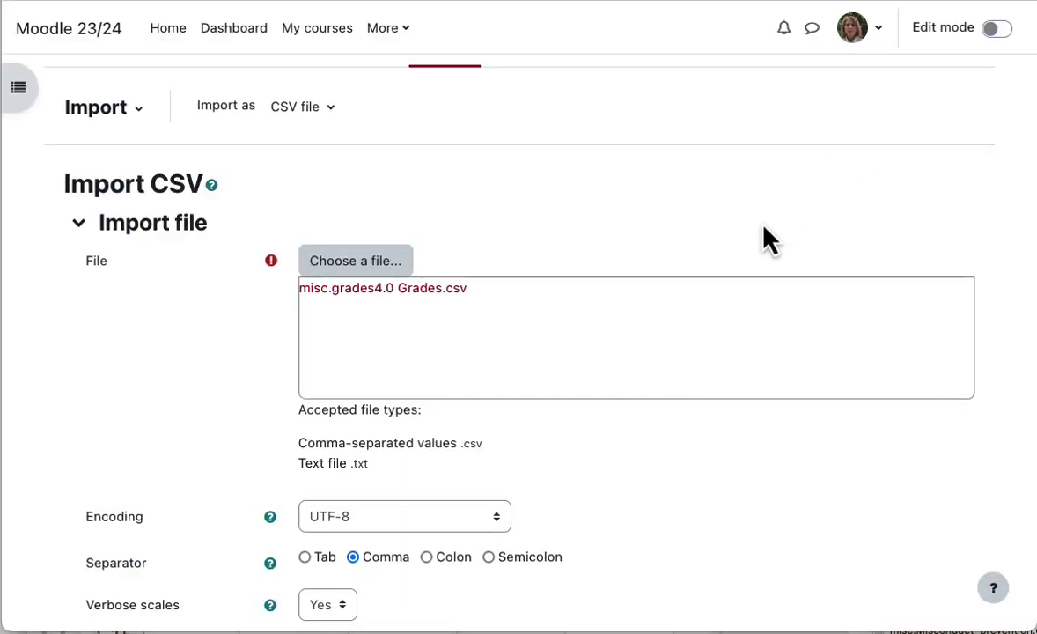
Step: Consult the help for Verbose scales and upload the selected CSV file with UTF-8 encoding and the Comma separator
scroll(764, 237, down, 5)
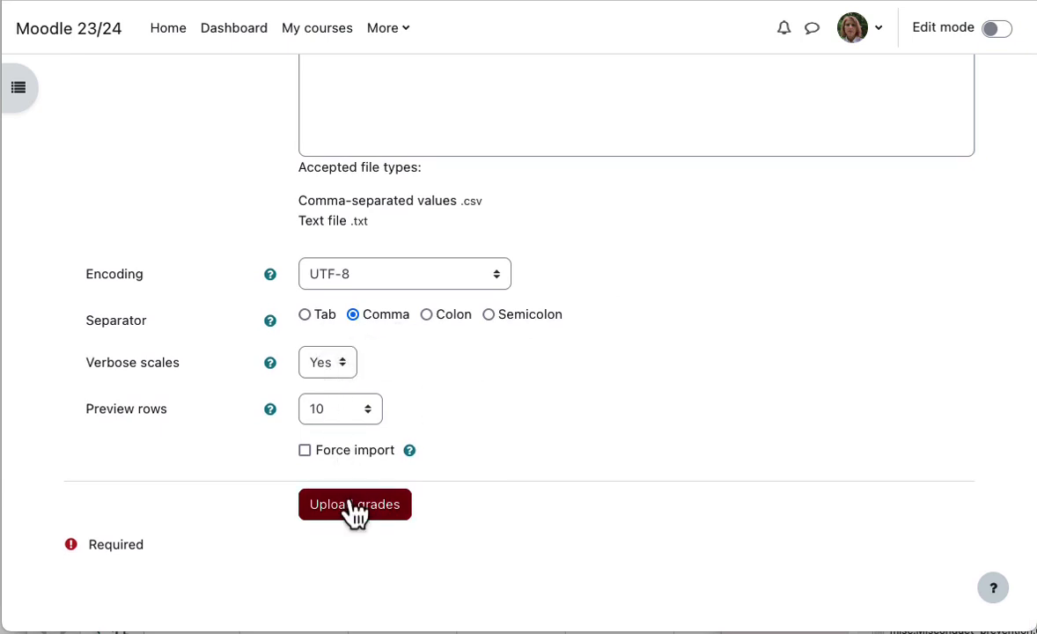
click(272, 366)
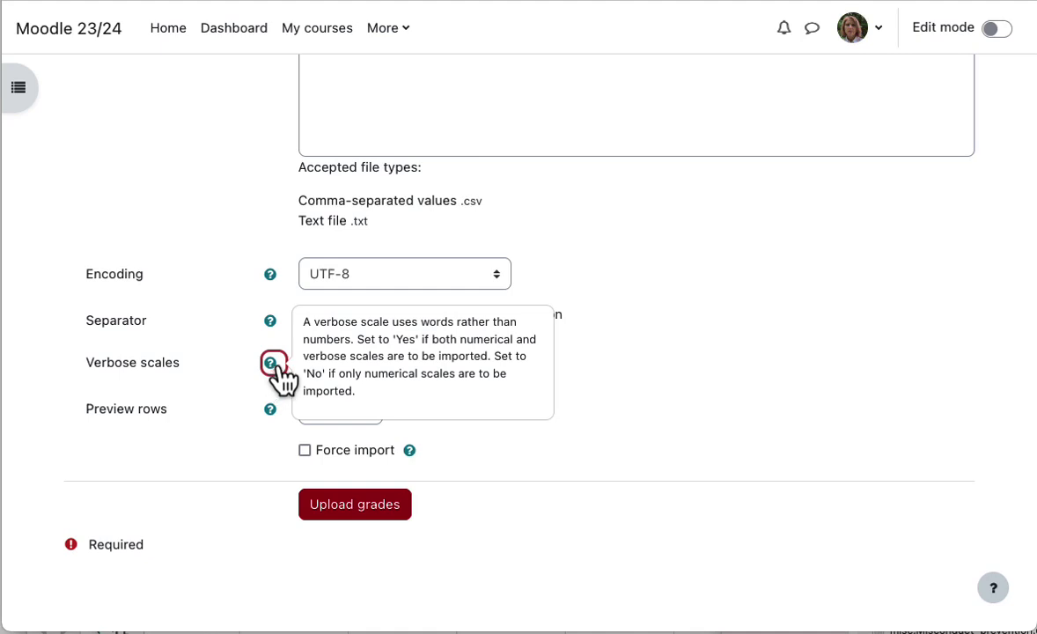
click(568, 467)
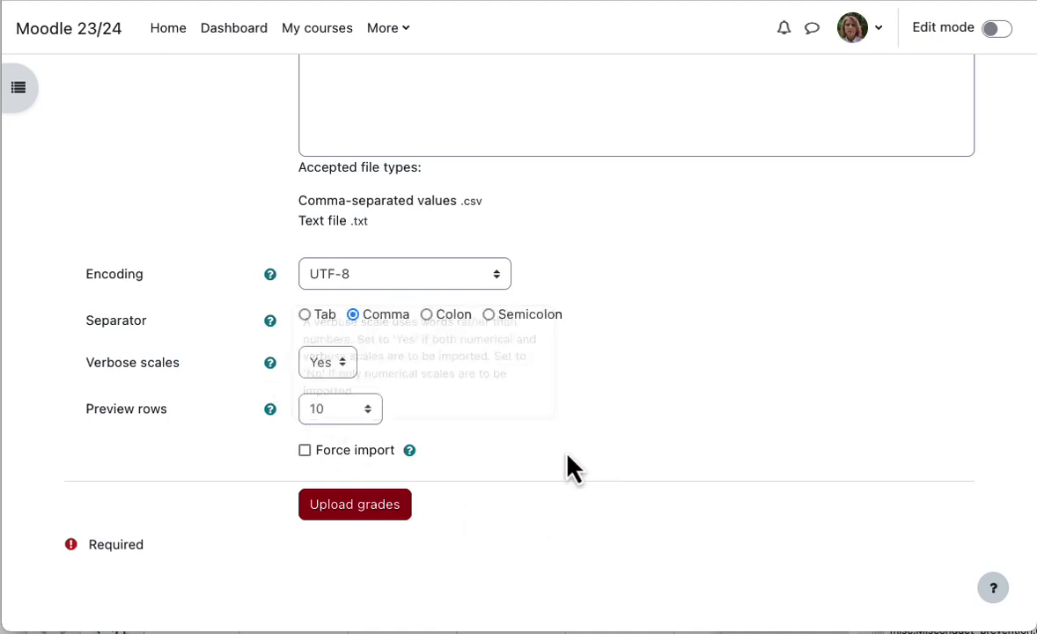
click(381, 514)
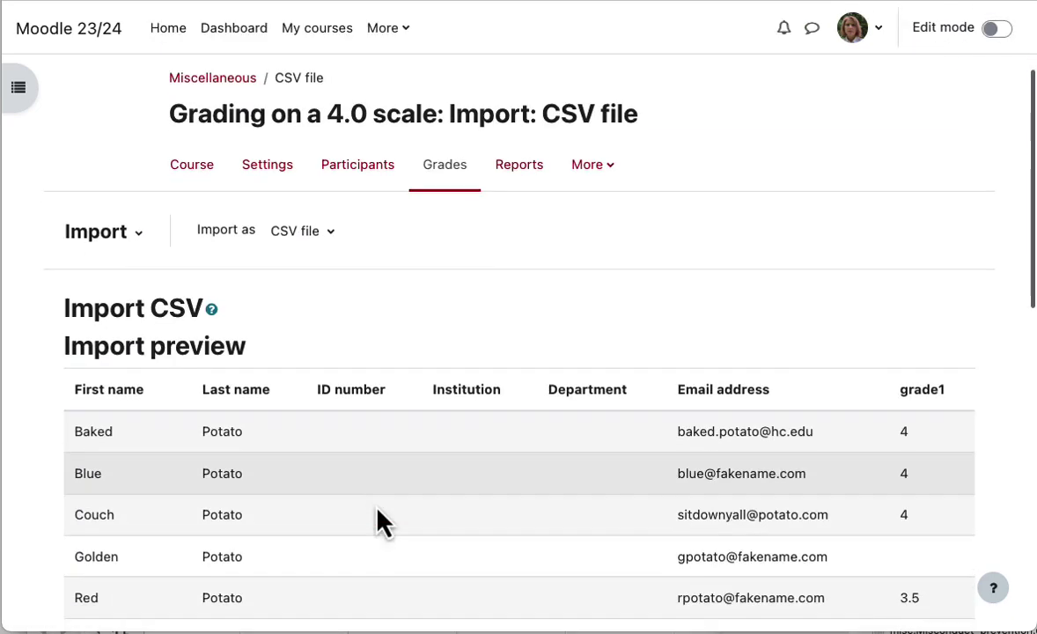
Step: Review the import preview and identify users by mapping from Email address to Email address
scroll(377, 511, down, 4)
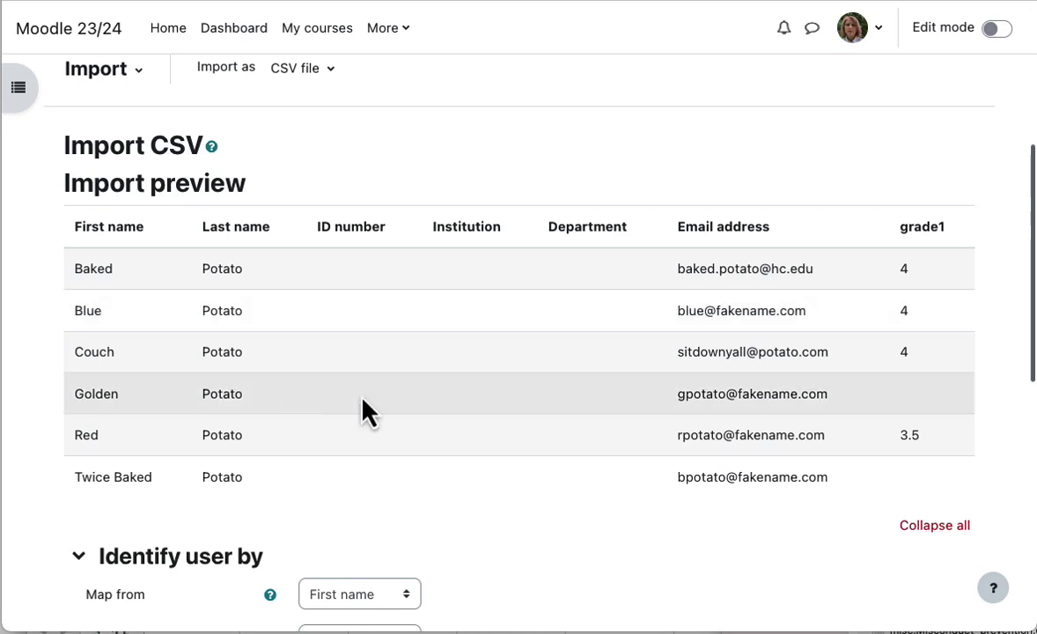
scroll(446, 446, down, 6)
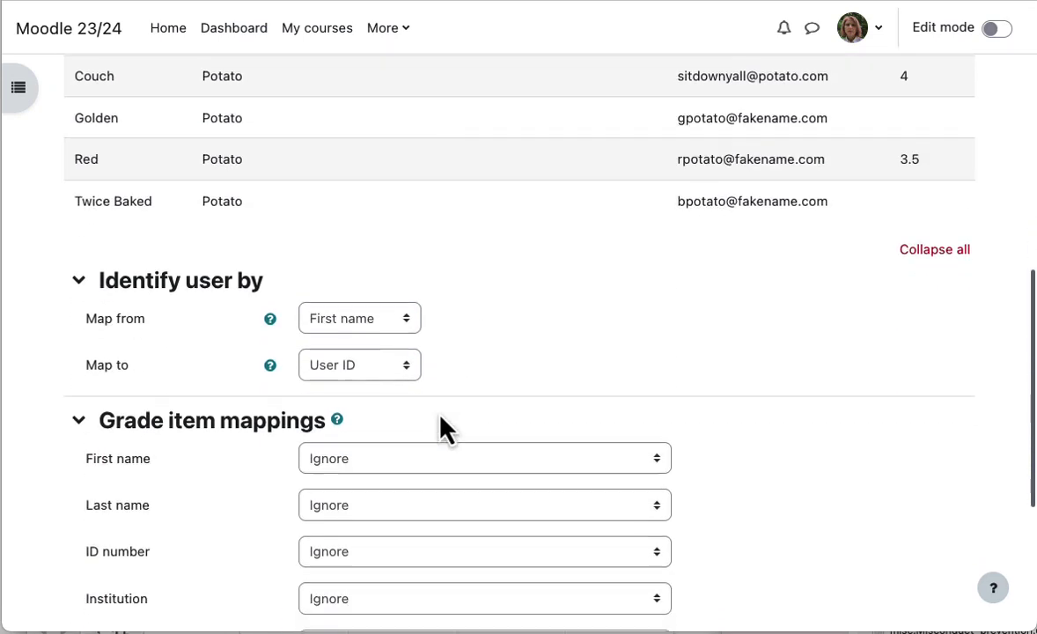
click(355, 315)
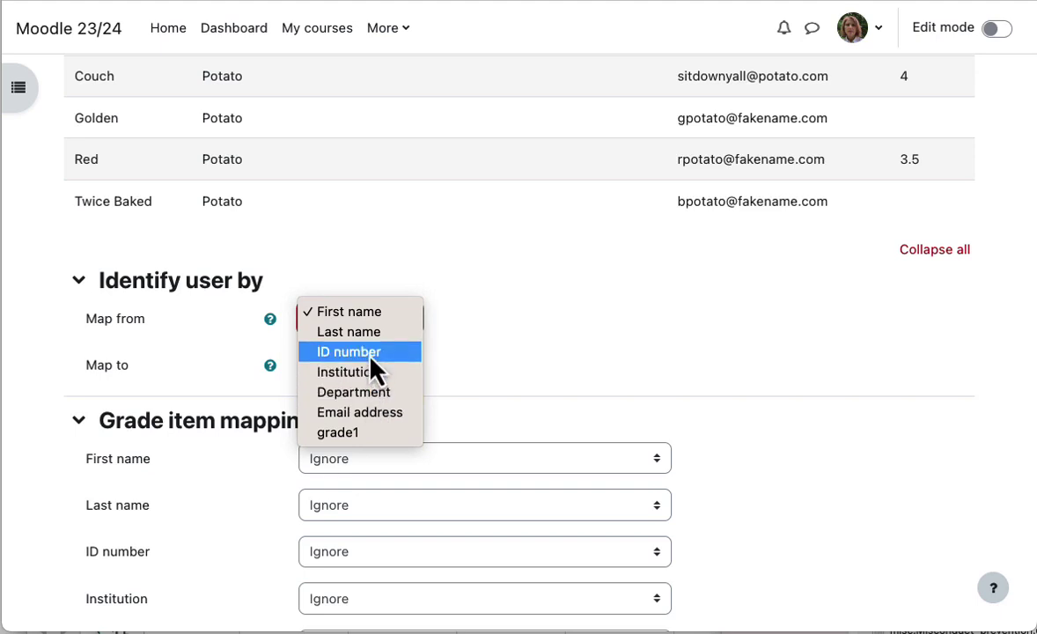
click(373, 412)
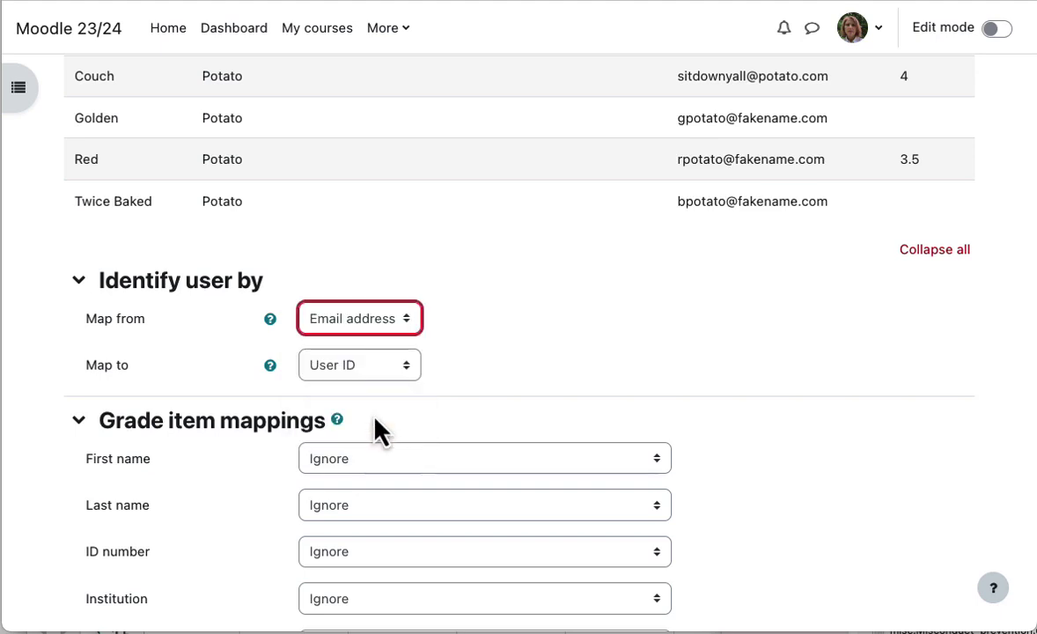
click(413, 367)
click(417, 420)
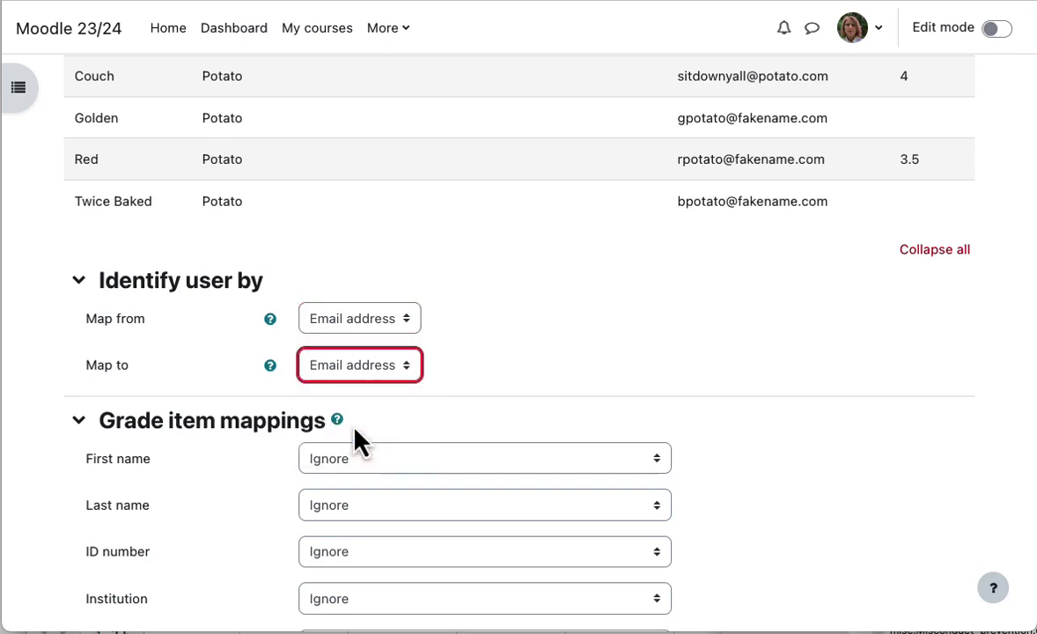
Step: Map the grade1 column to New grade item, leave the other columns on Ignore, and upload the grades
scroll(531, 370, down, 5)
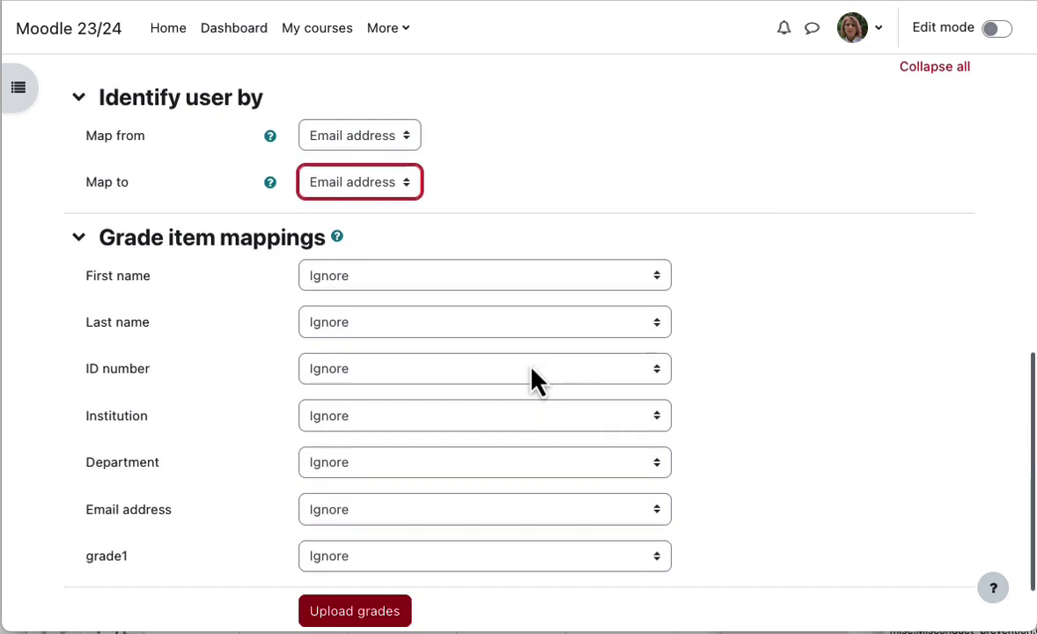
click(391, 476)
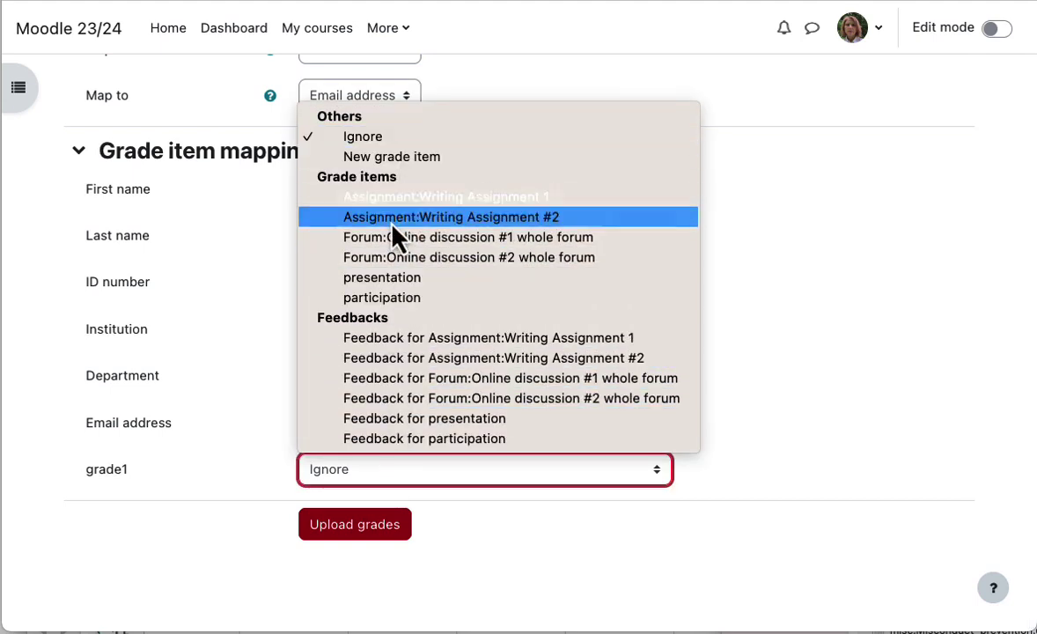
click(426, 162)
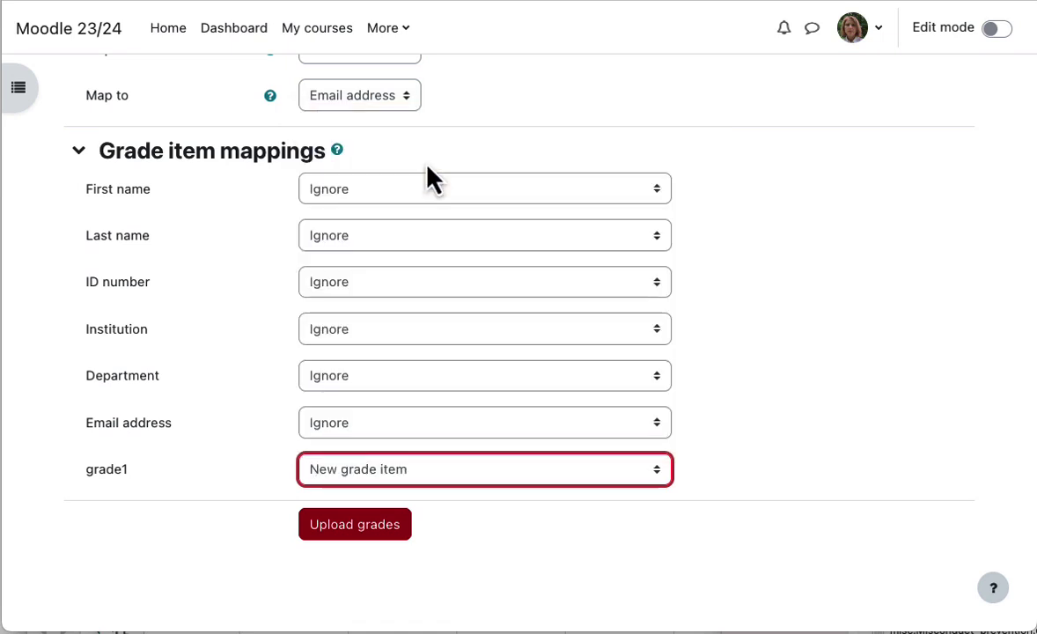
click(366, 528)
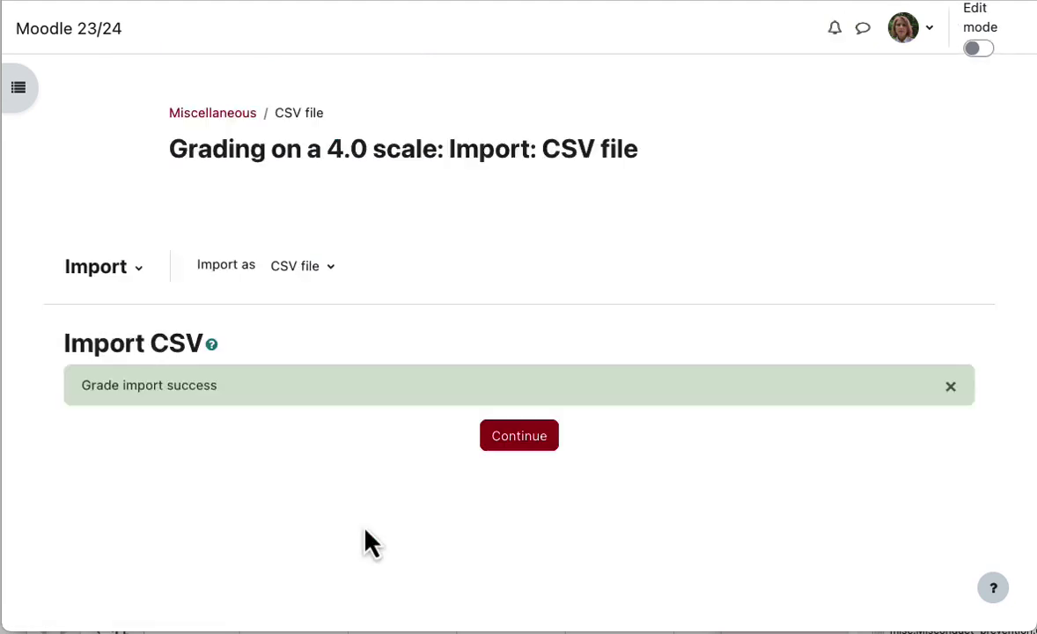
Step: Continue to the grader report and examine the imported grade1 column and the course totals
click(526, 447)
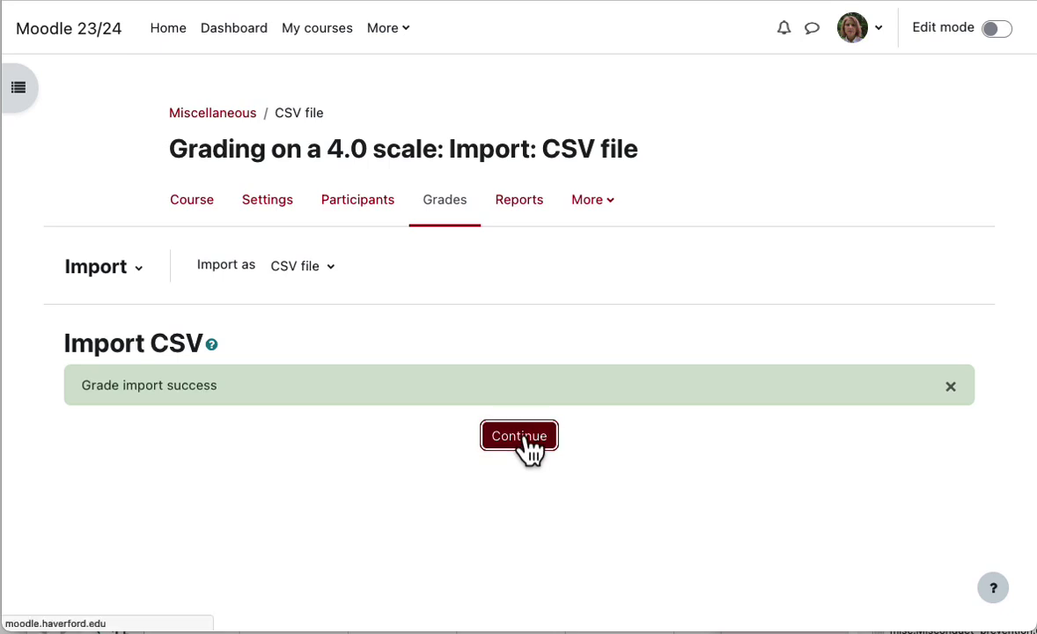
scroll(526, 451, down, 5)
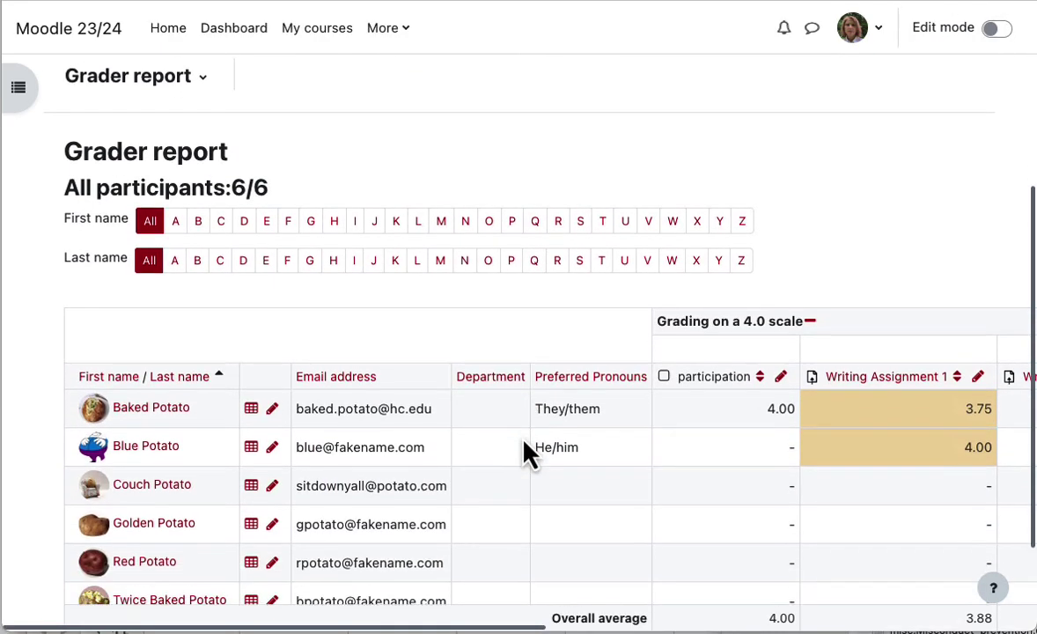
scroll(526, 450, right, 10)
scroll(528, 450, left, 1)
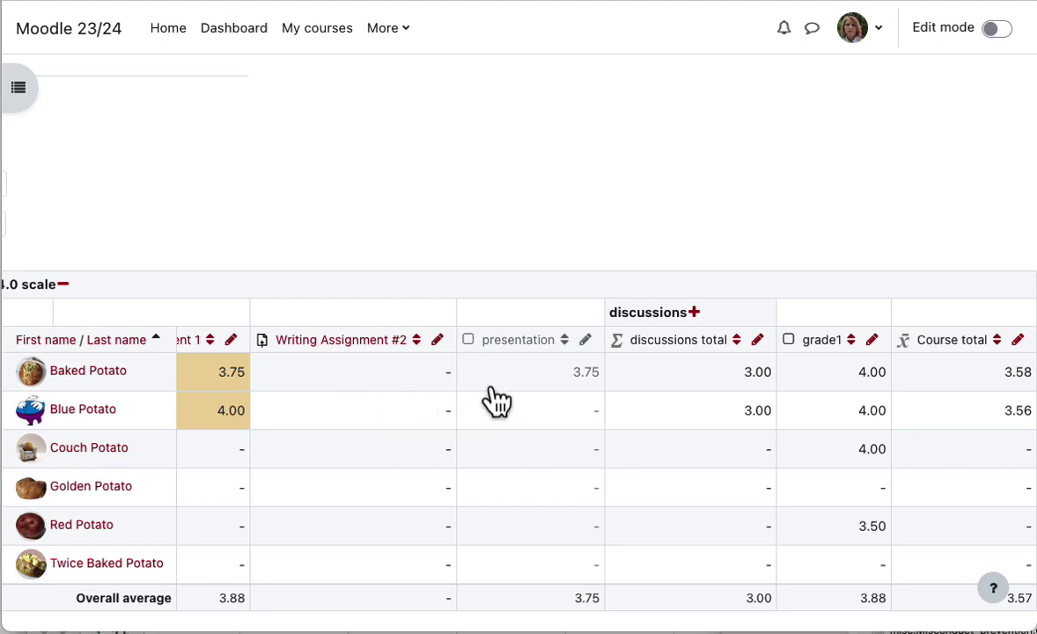
scroll(493, 401, left, 10)
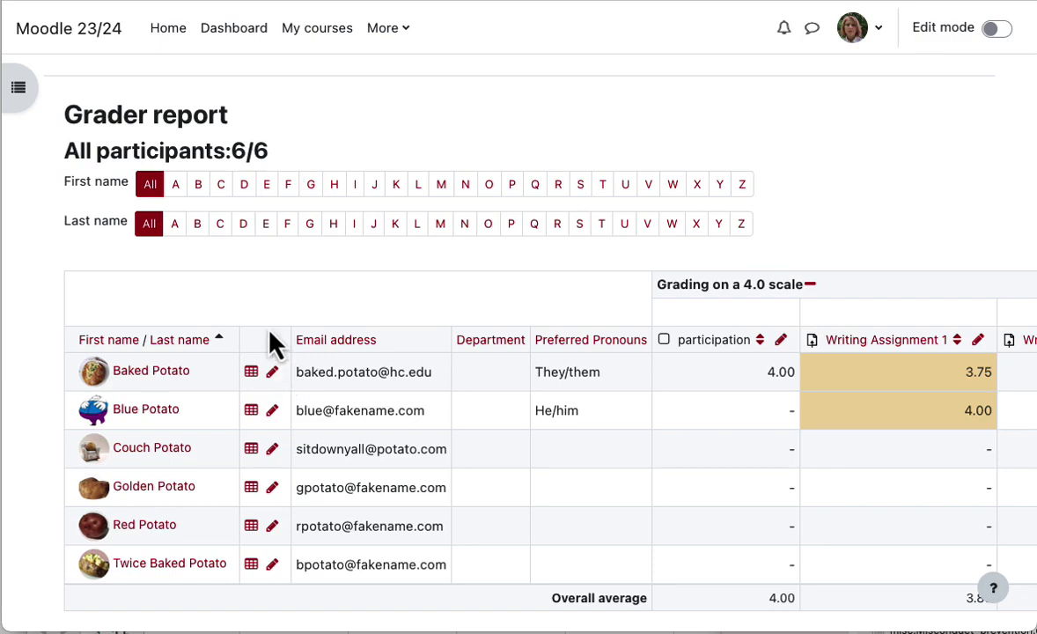
Step: Open the gradebook's User report for the second student listed in the grader report
scroll(268, 343, up, 3)
click(201, 197)
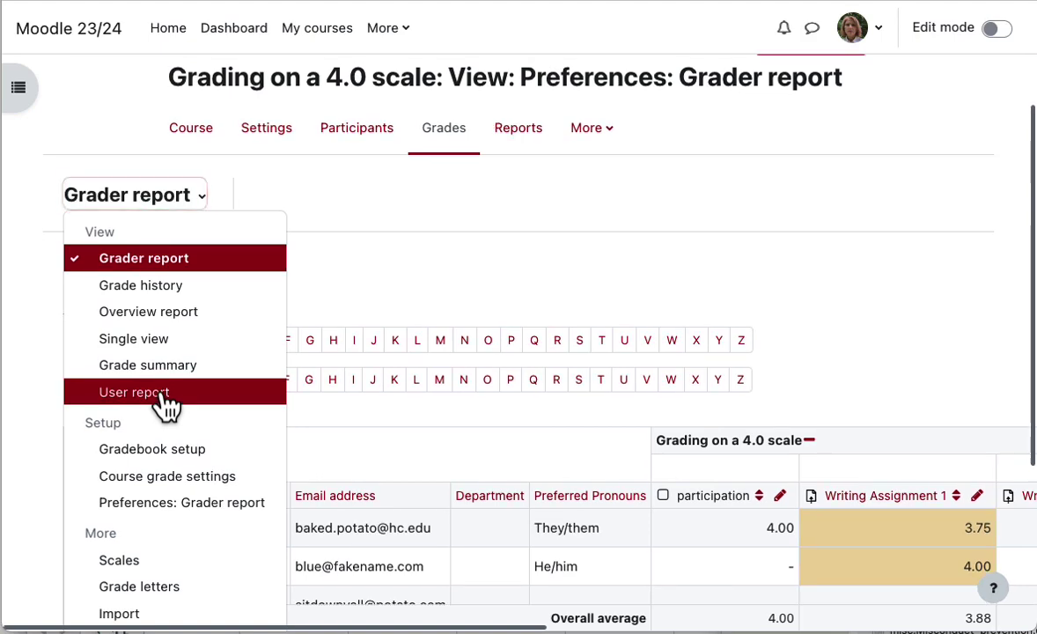
click(164, 398)
click(385, 282)
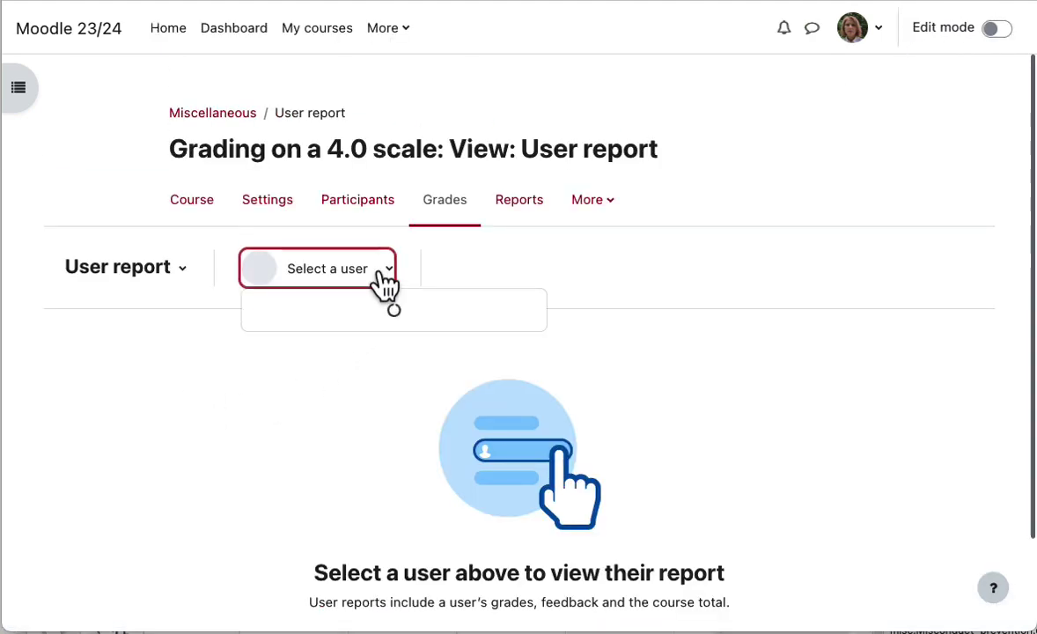
click(335, 377)
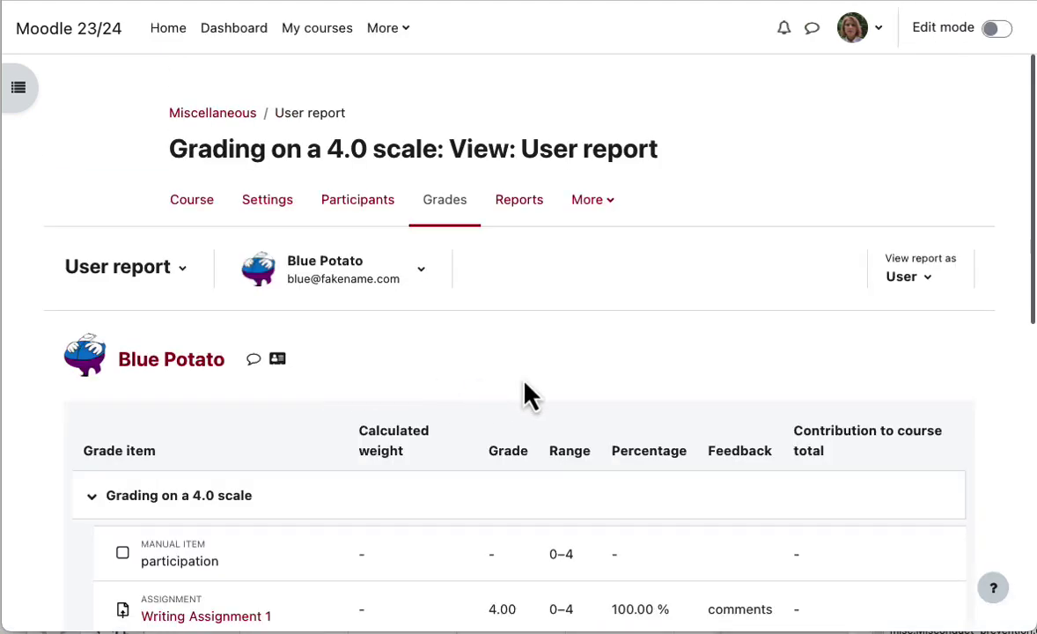
Step: Check the View report as options and review the student's grade items and course total as User
click(933, 286)
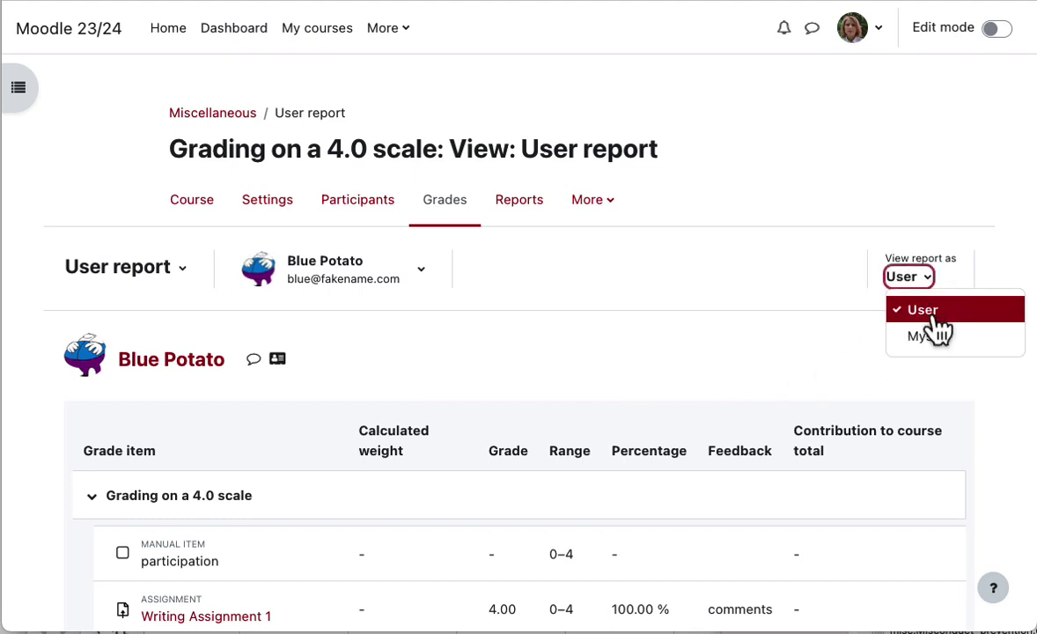
click(711, 262)
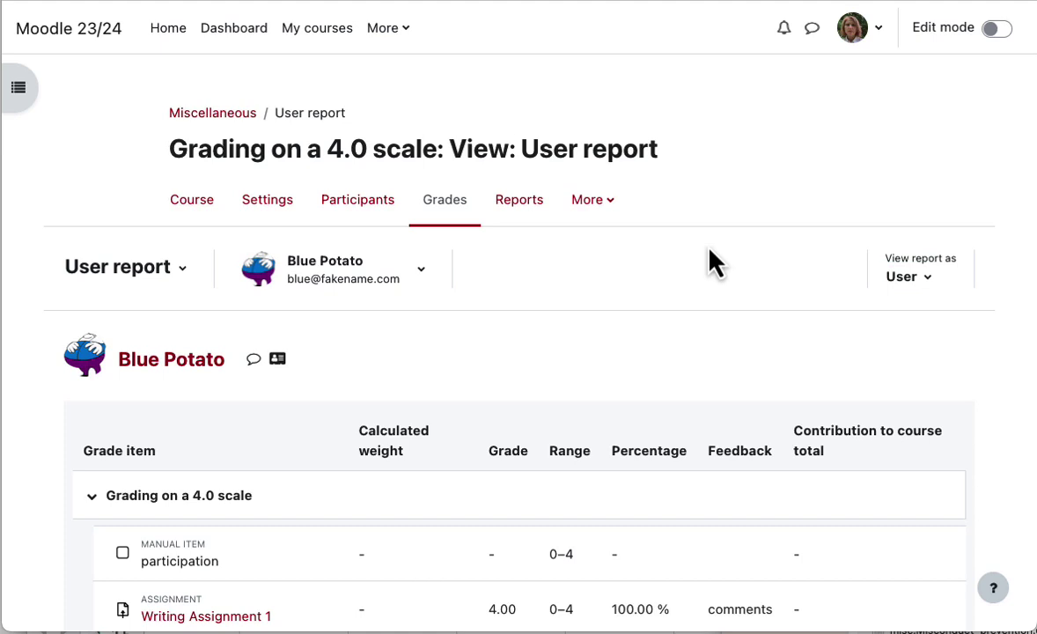
scroll(710, 262, down, 5)
scroll(712, 262, down, 3)
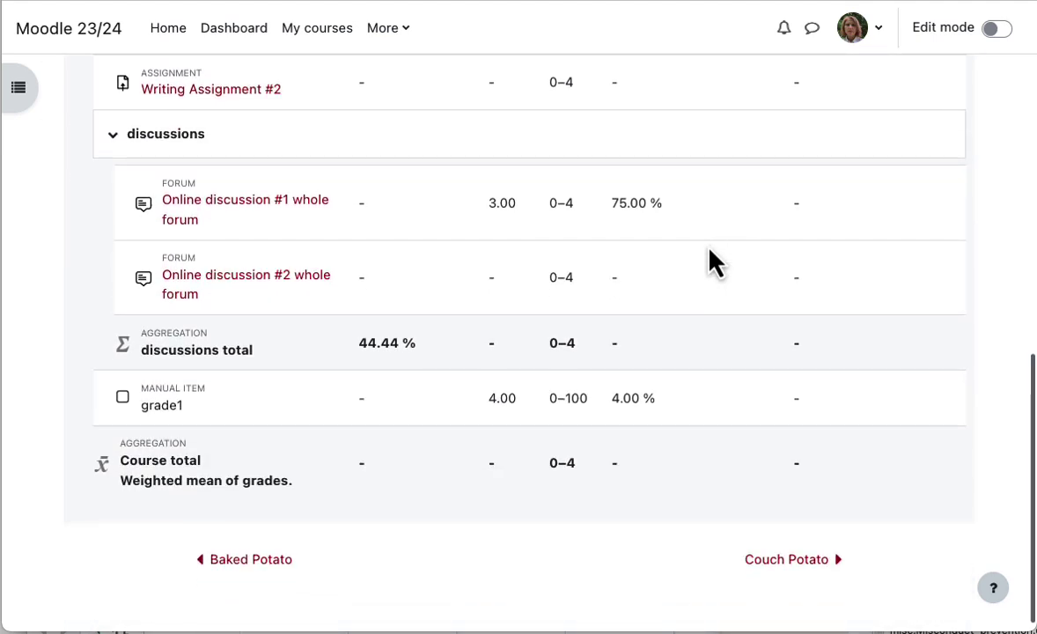
scroll(713, 262, up, 5)
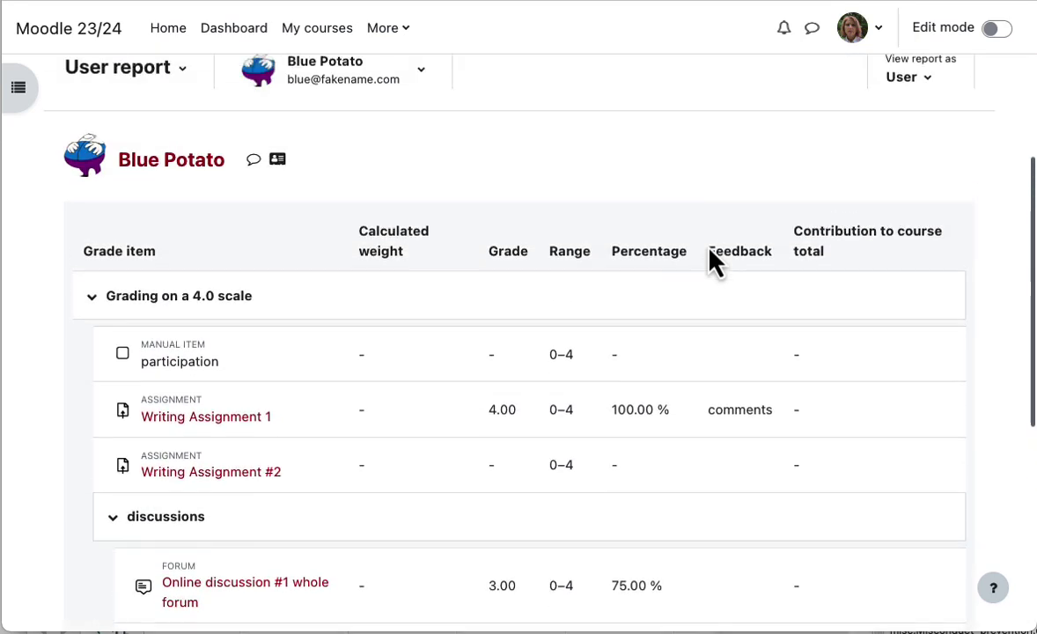
scroll(713, 261, up, 2)
Step: View the student's report as Myself and examine the calculated weights, grades and course total
click(906, 278)
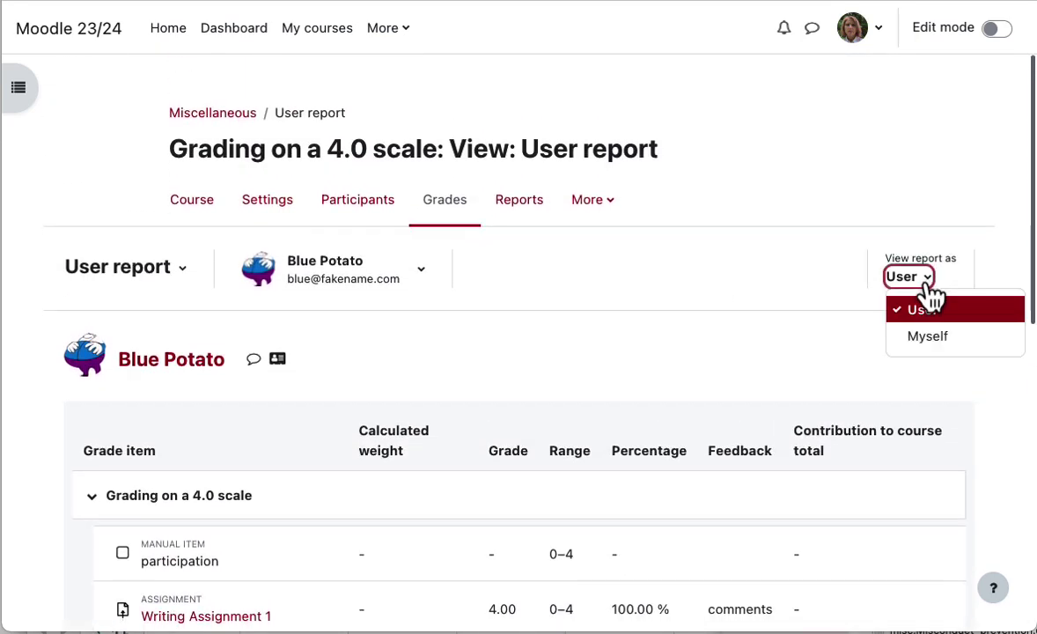
click(920, 343)
scroll(664, 386, down, 5)
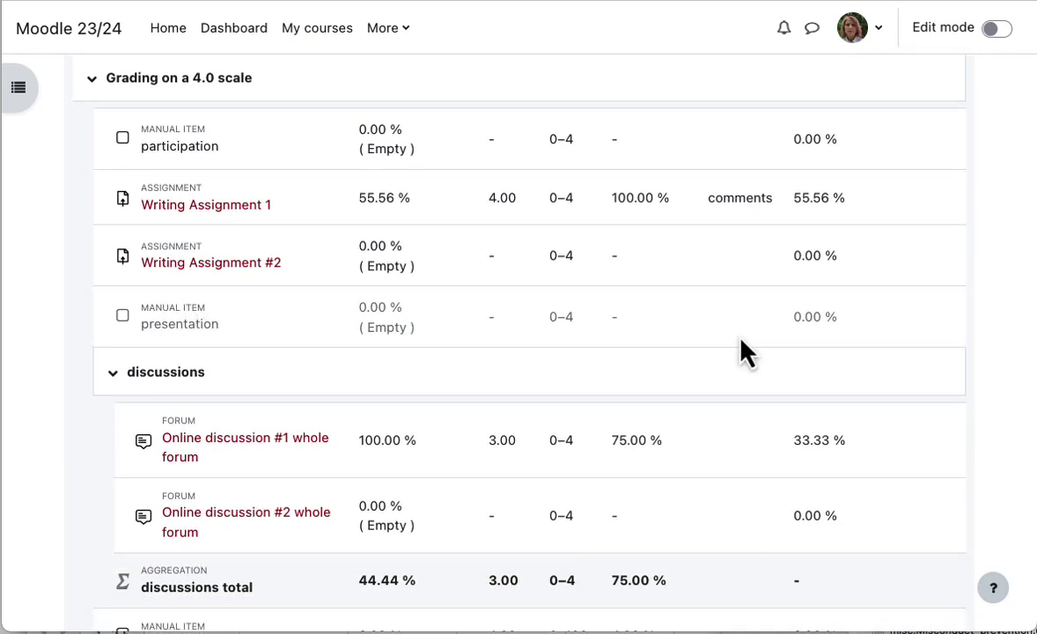
scroll(743, 352, down, 3)
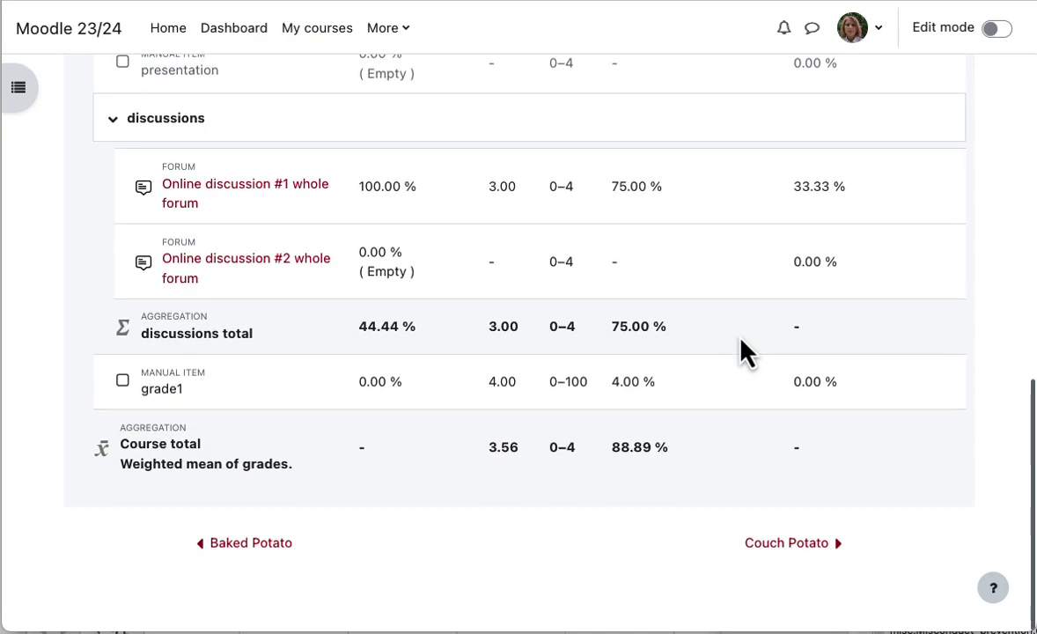
Step: Leave the student's user report and open the gradebook's Course grade settings
scroll(475, 334, up, 6)
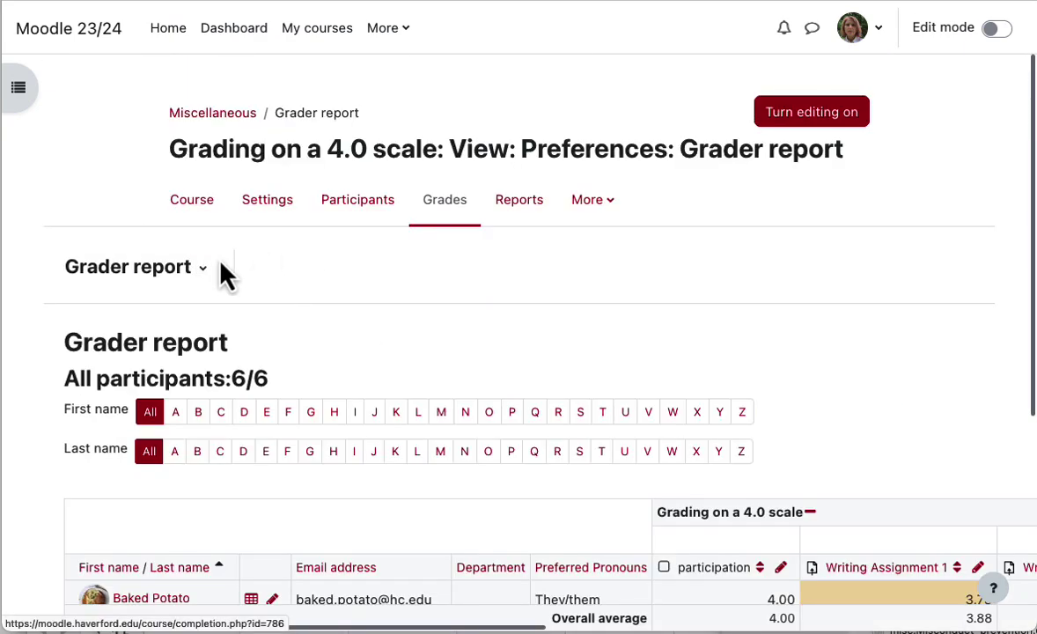
click(204, 267)
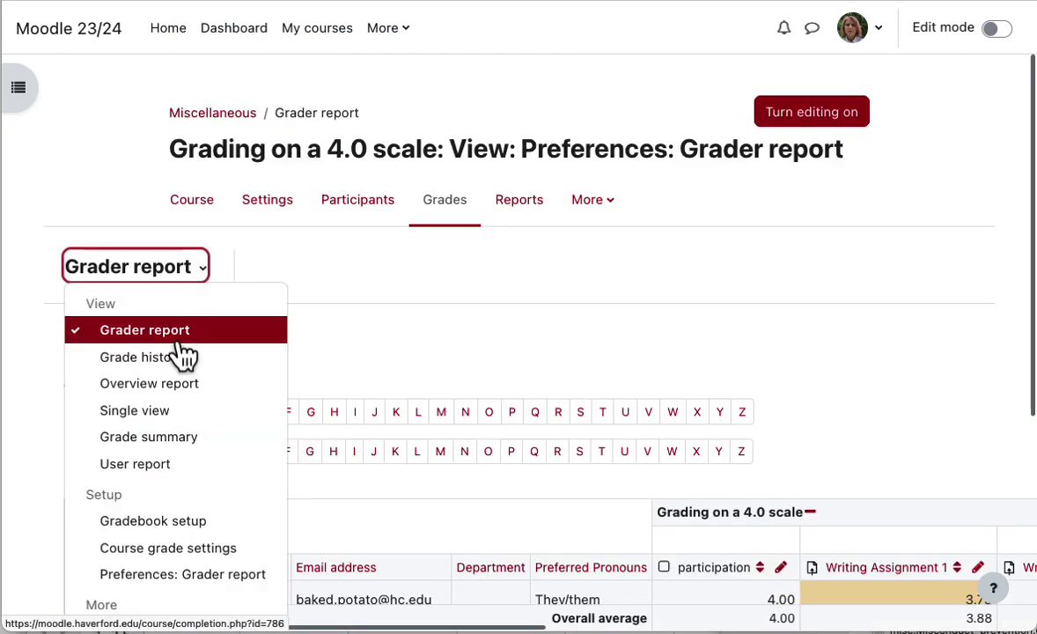
click(227, 549)
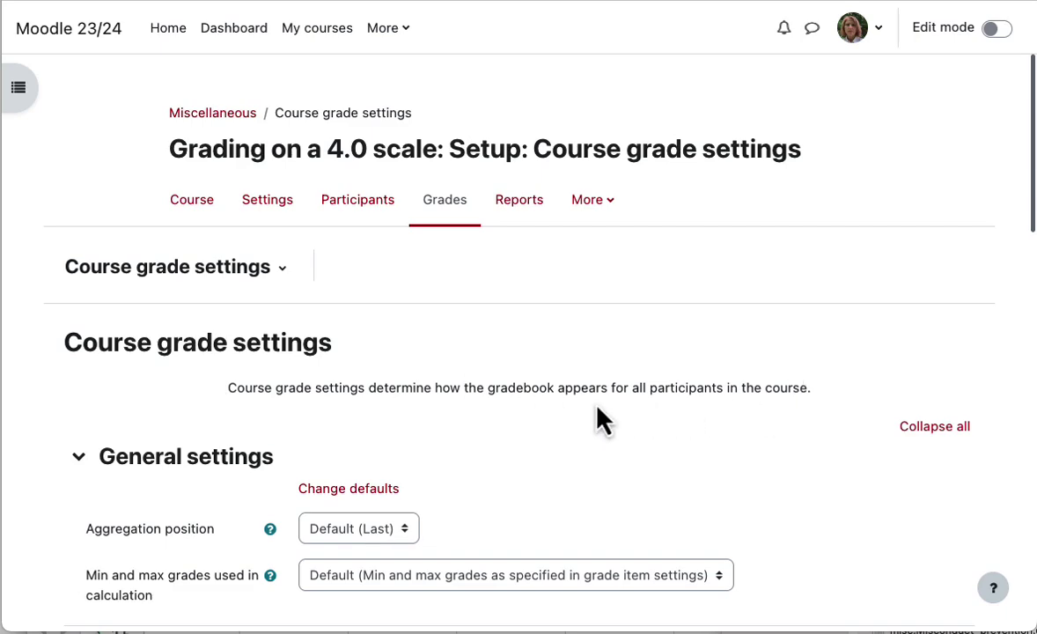
Step: Try 0 for Overall decimal places under Grade item settings, and set it to 2 instead
scroll(598, 418, down, 3)
scroll(597, 418, down, 5)
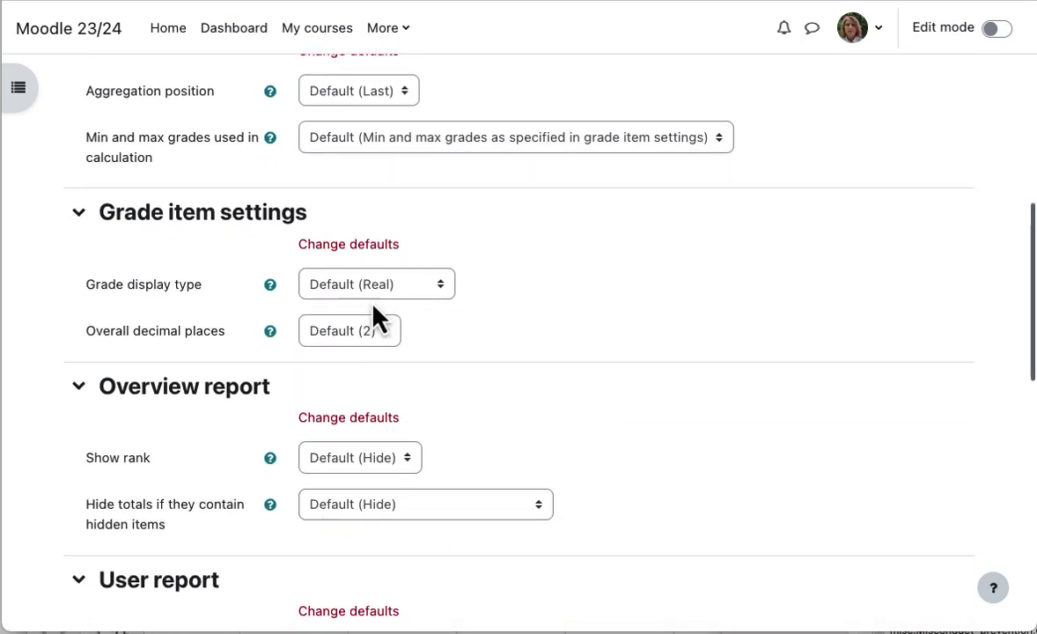
click(363, 347)
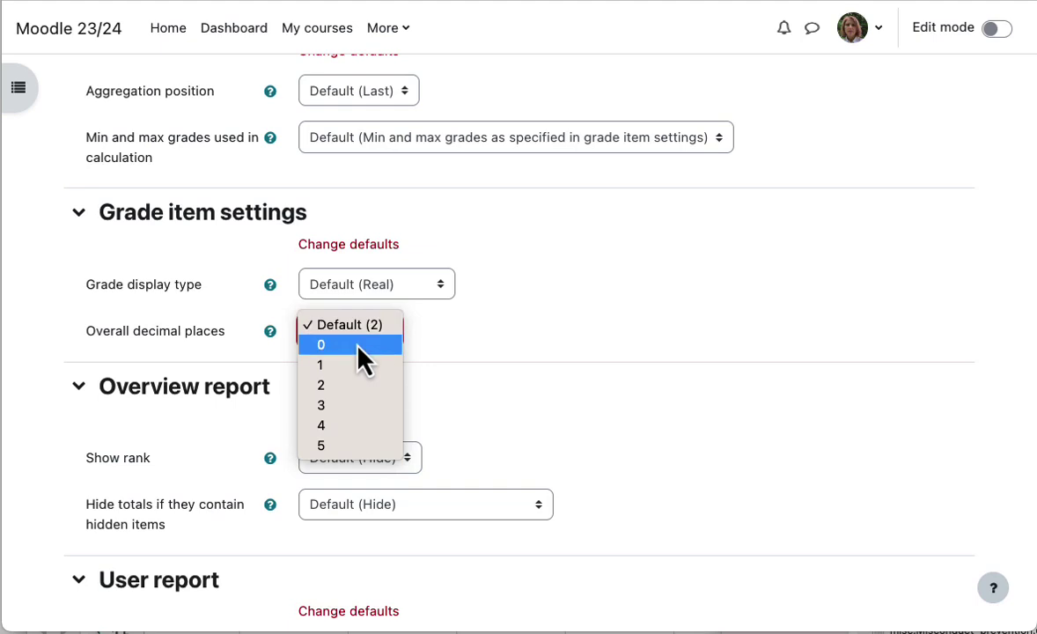
click(358, 345)
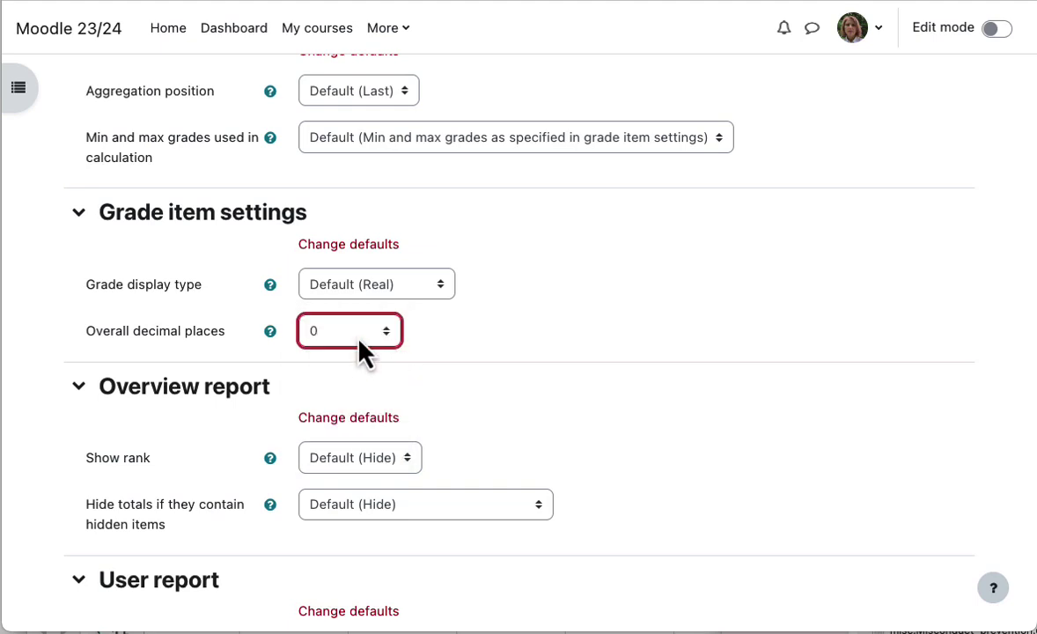
click(362, 337)
click(354, 367)
Step: Check the Show feedback choices in the User report settings and keep Default (Show)
scroll(546, 387, down, 1)
scroll(493, 374, down, 1)
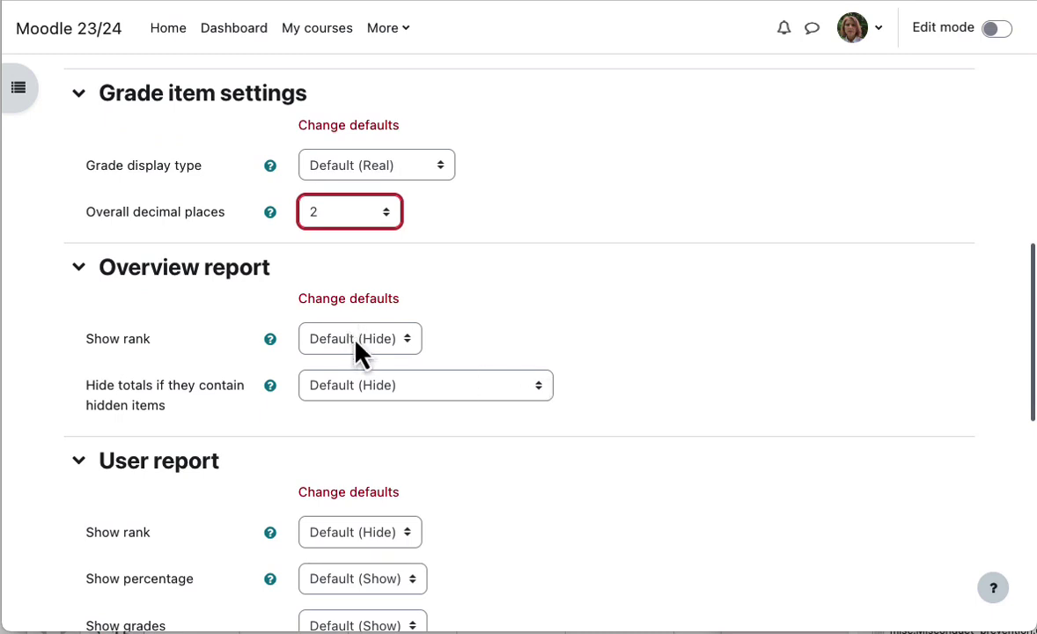
scroll(357, 352, down, 1)
scroll(357, 344, down, 5)
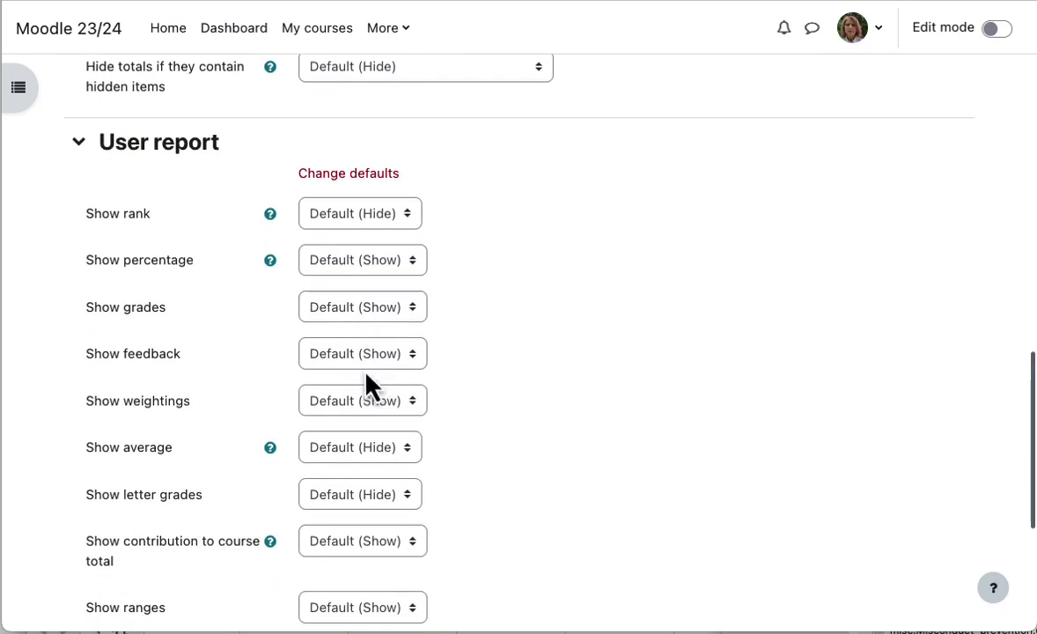
click(384, 362)
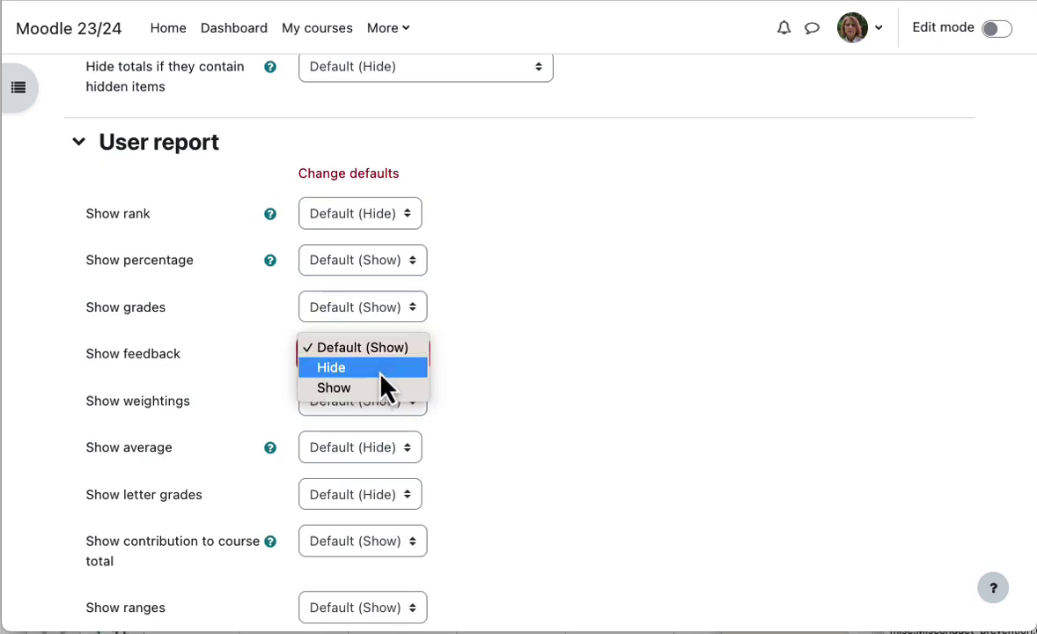
click(381, 348)
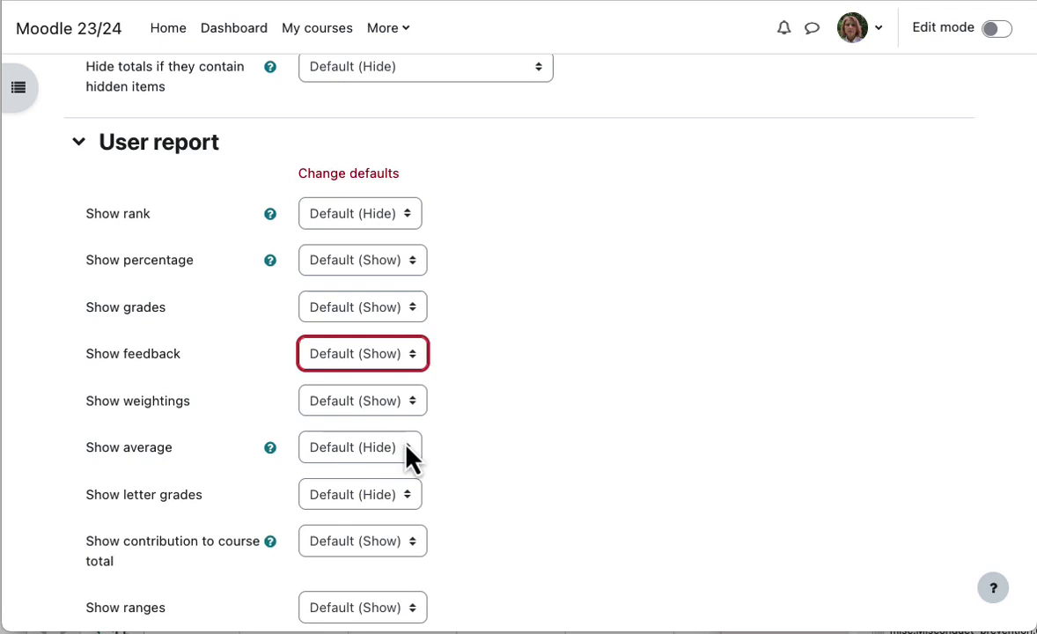
Step: Check the Show contribution to course total choices, keep Default (Show), and look over the remaining User report settings
scroll(406, 448, down, 3)
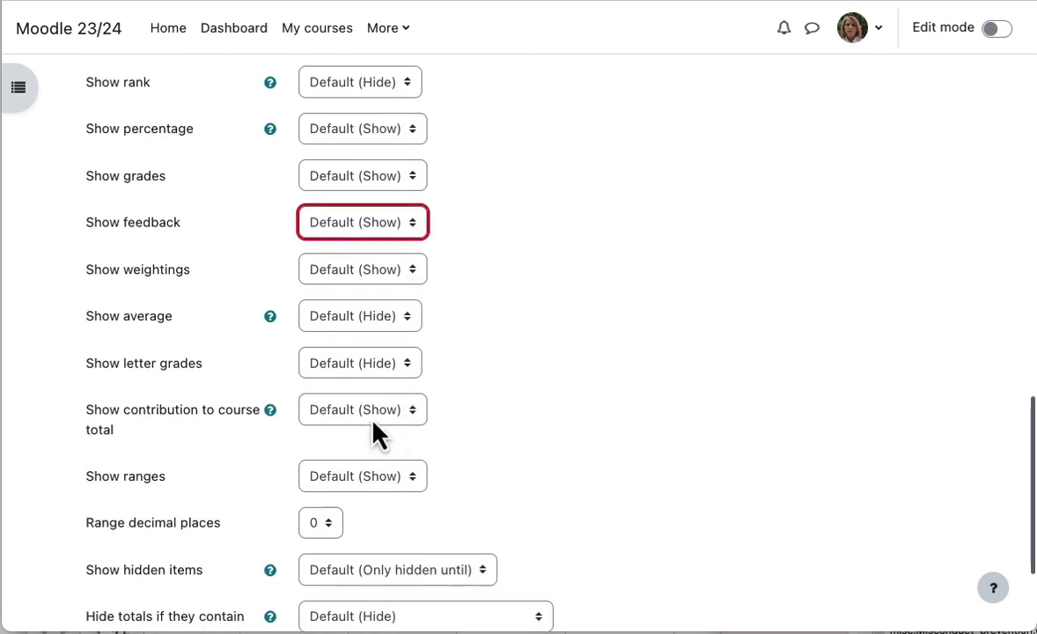
click(374, 421)
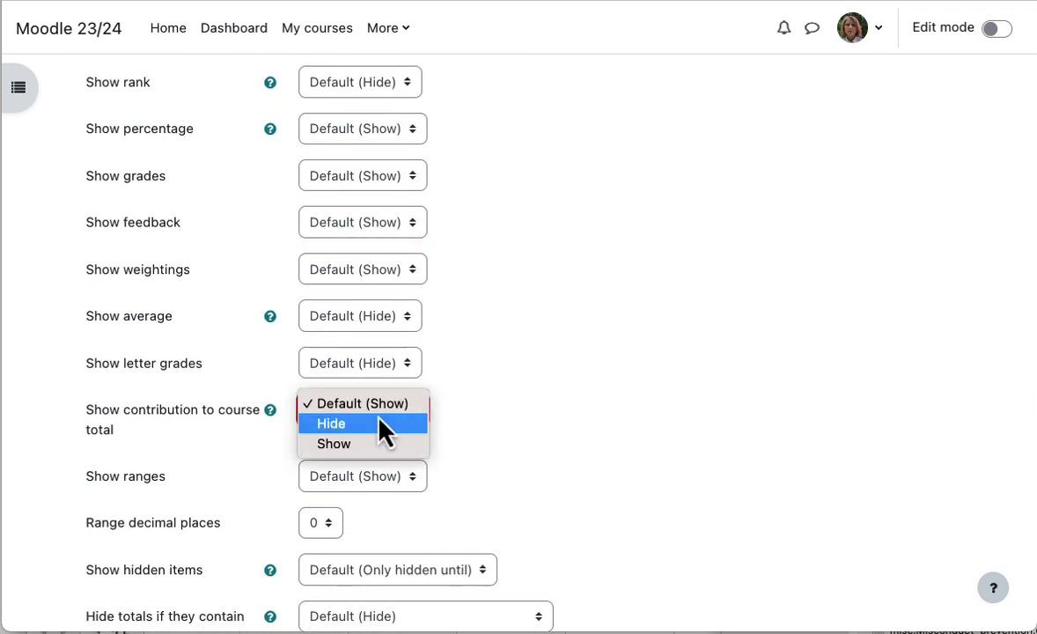
click(352, 407)
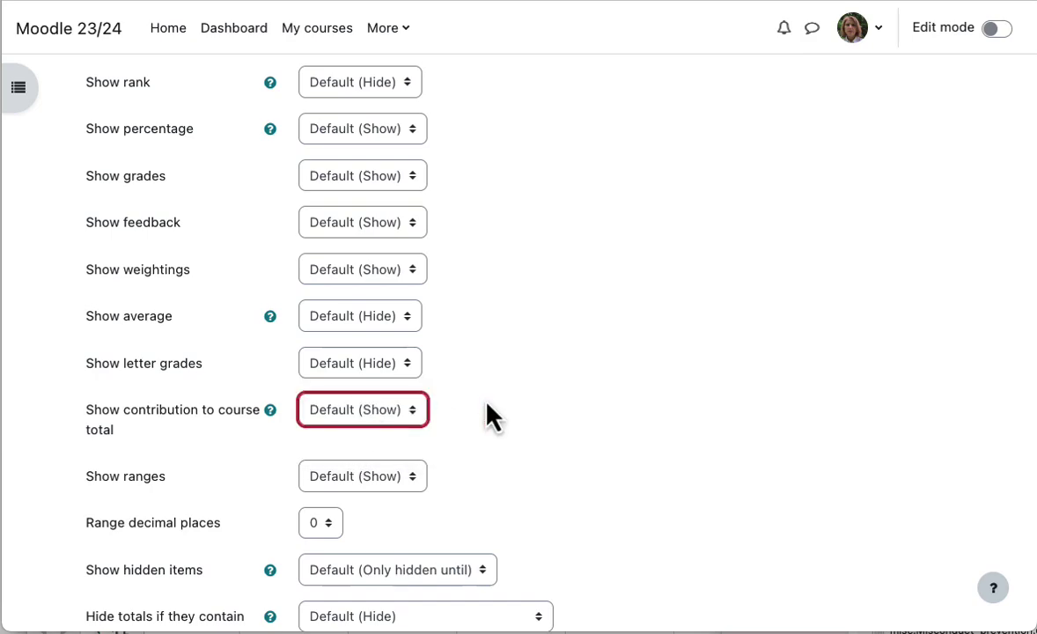
scroll(519, 387, down, 3)
scroll(548, 374, up, 20)
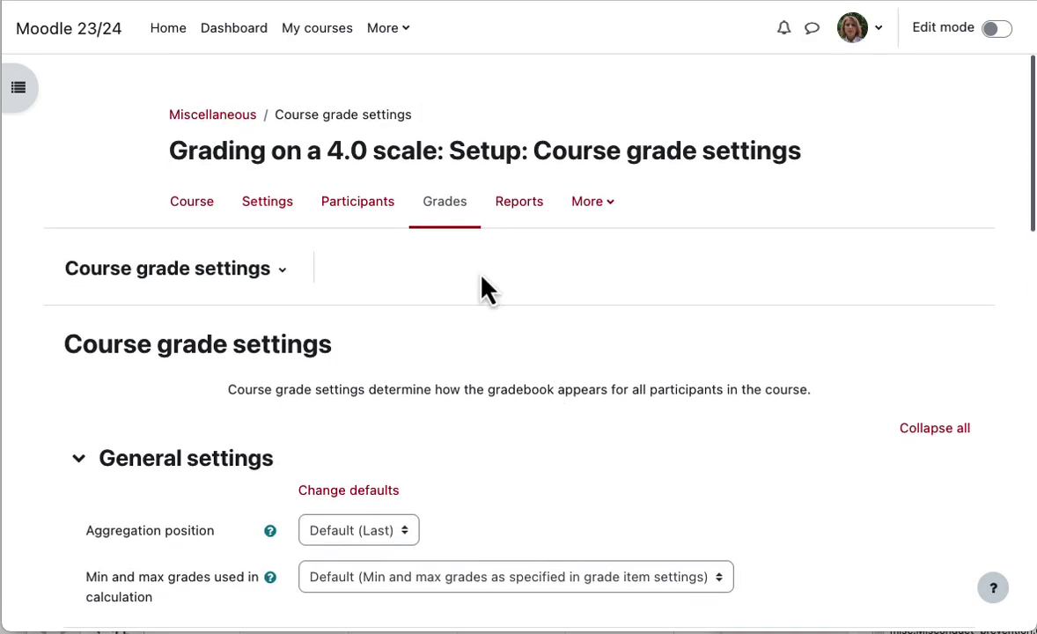